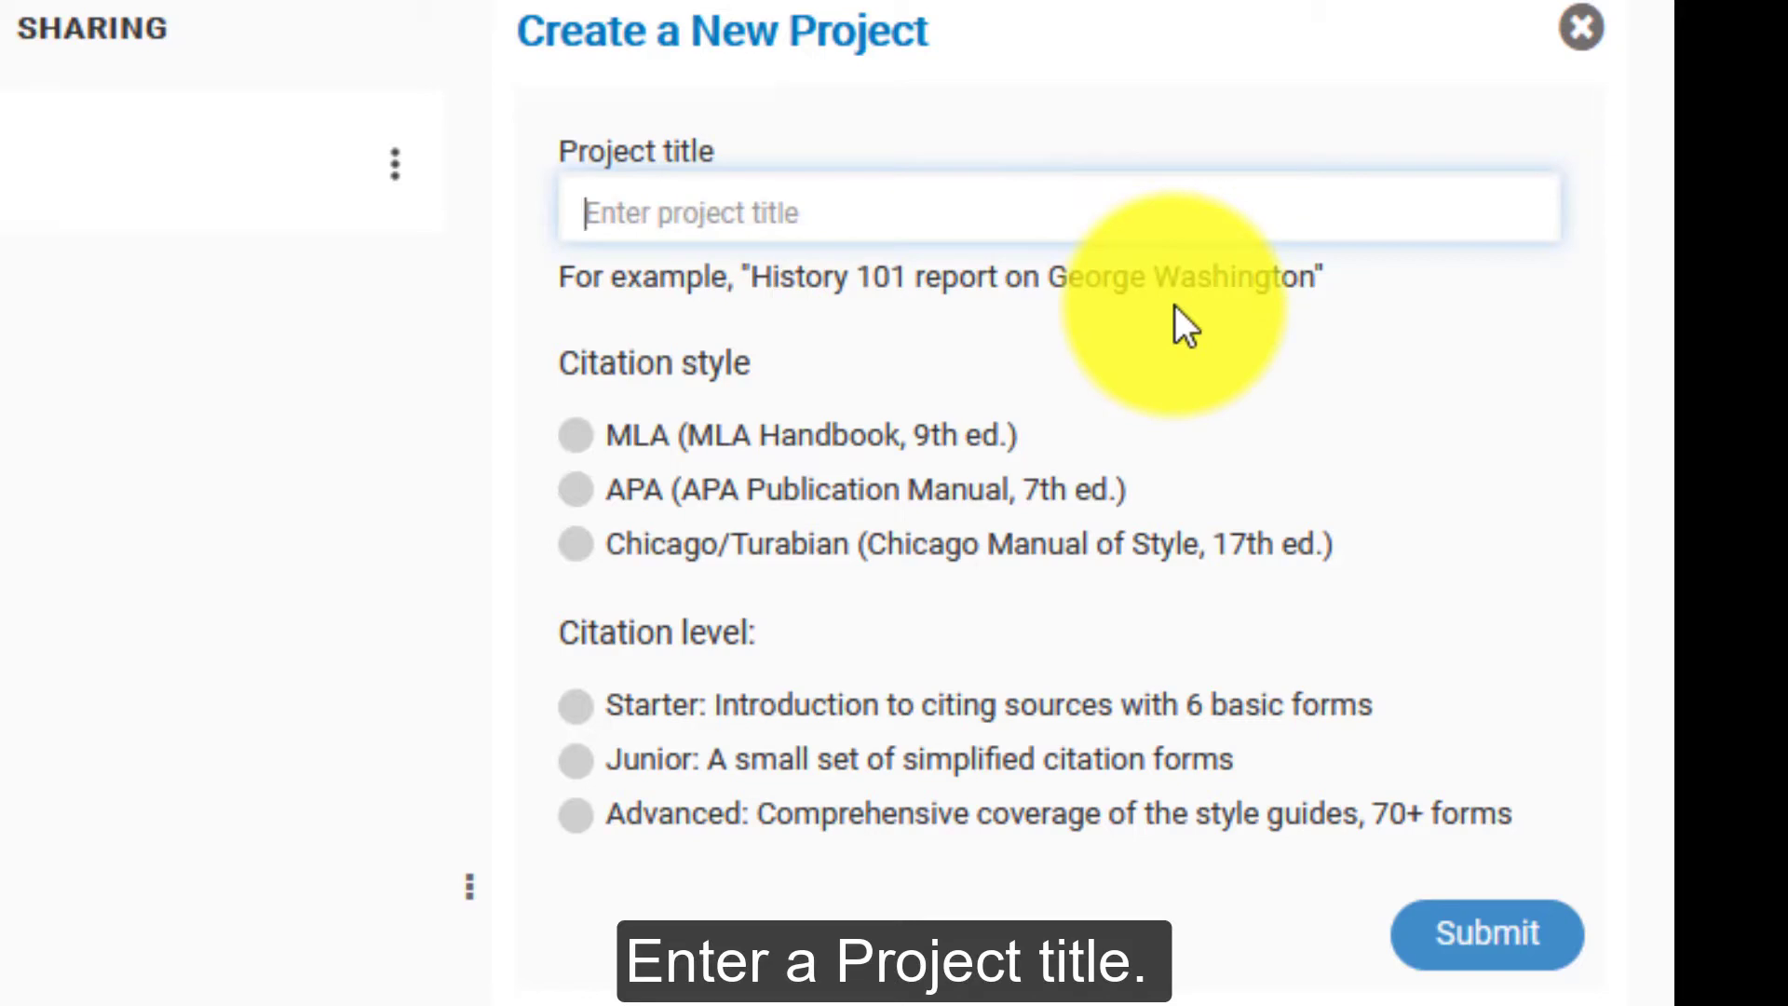
pyautogui.write('Test 2')
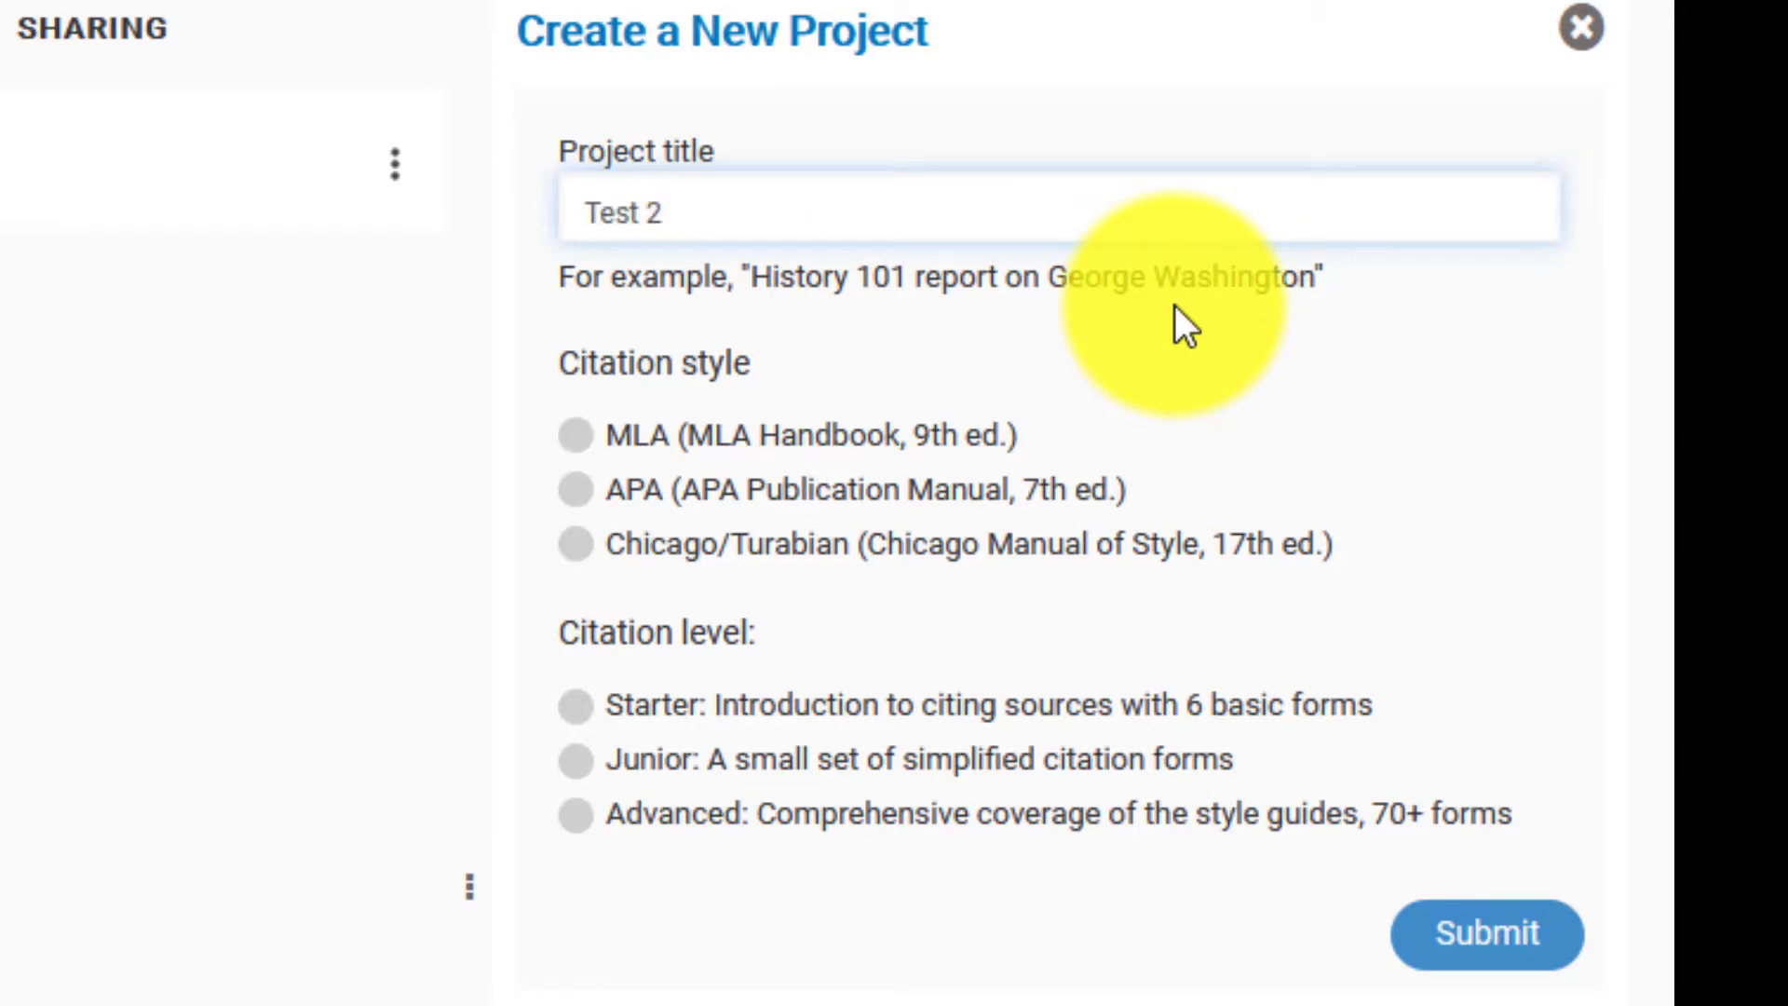
# Submit the new project with APA style and Advanced citation level.
pyautogui.click(583, 490)
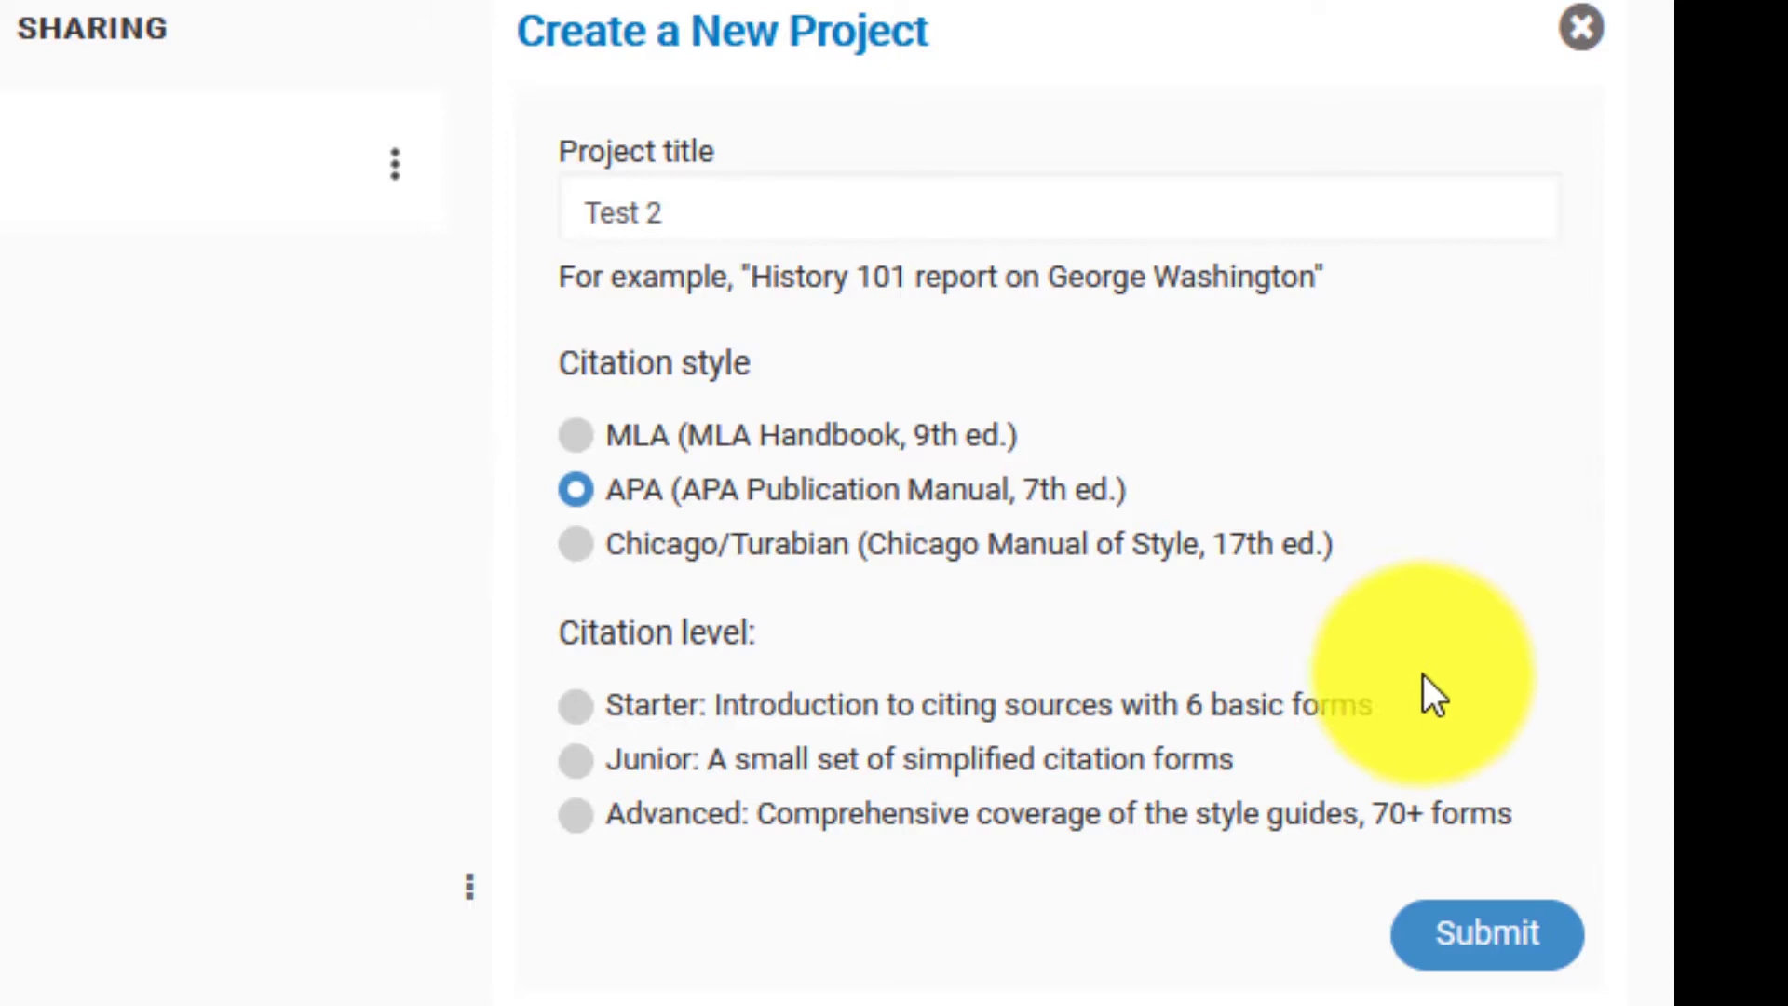
pyautogui.click(576, 815)
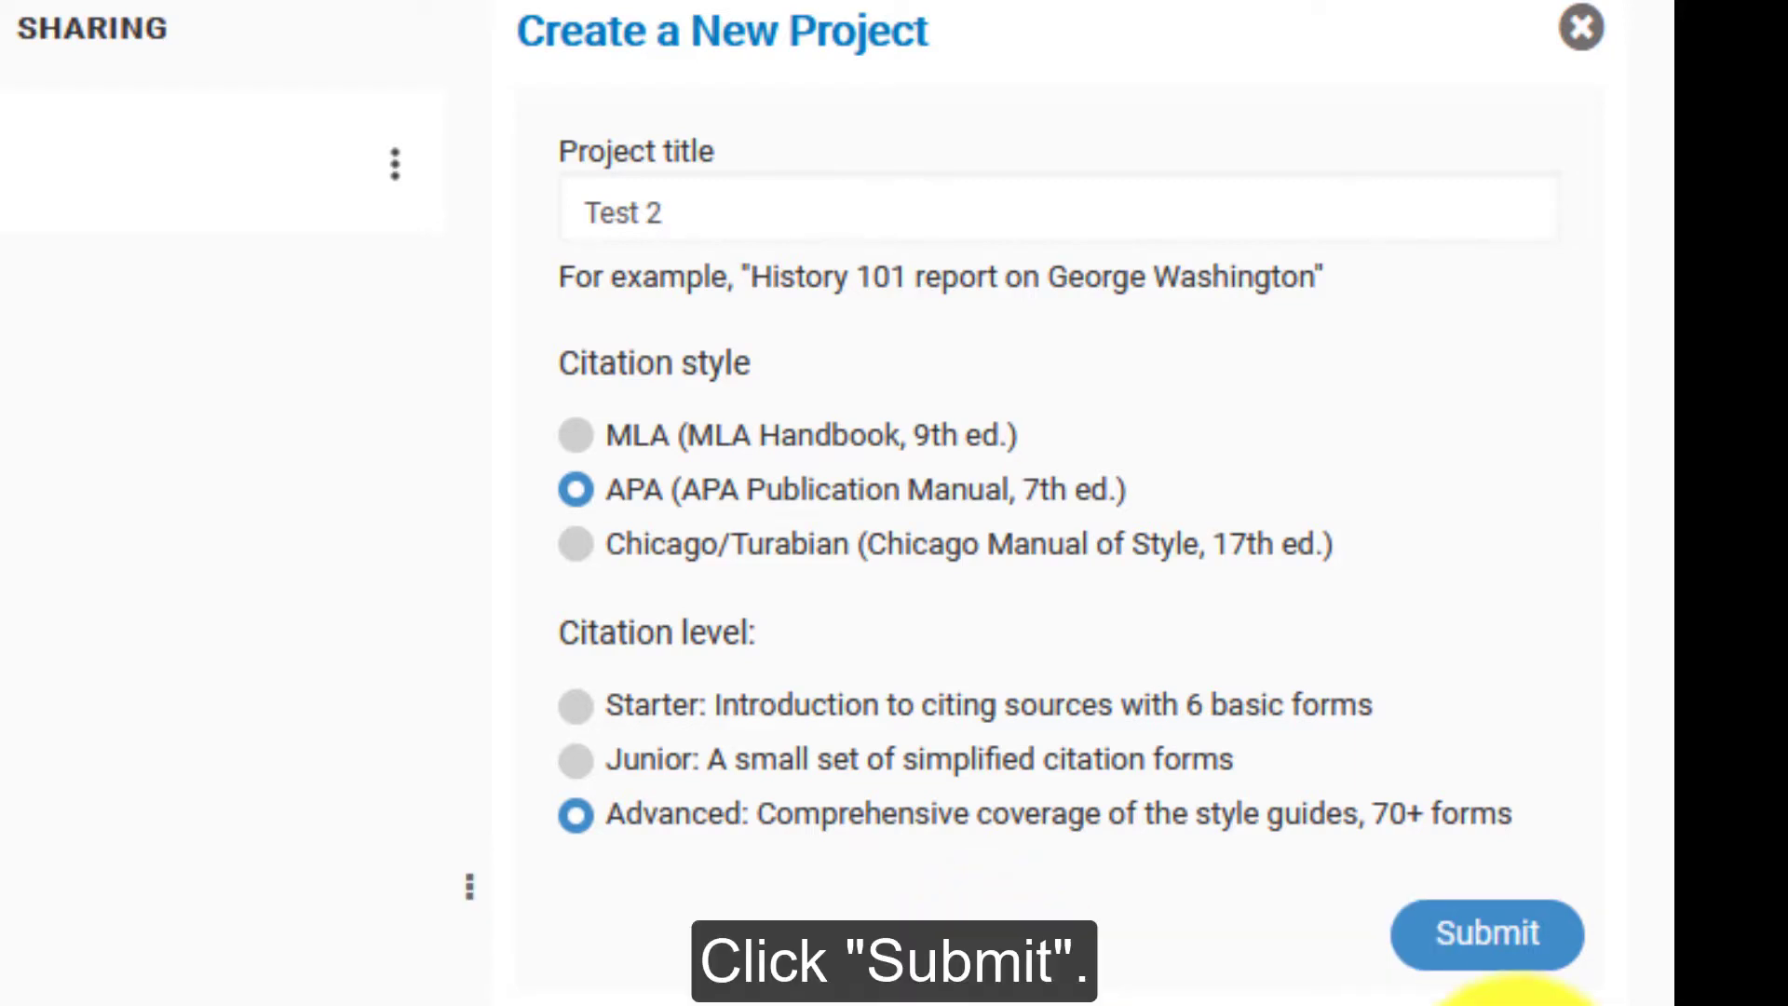
pyautogui.click(1534, 947)
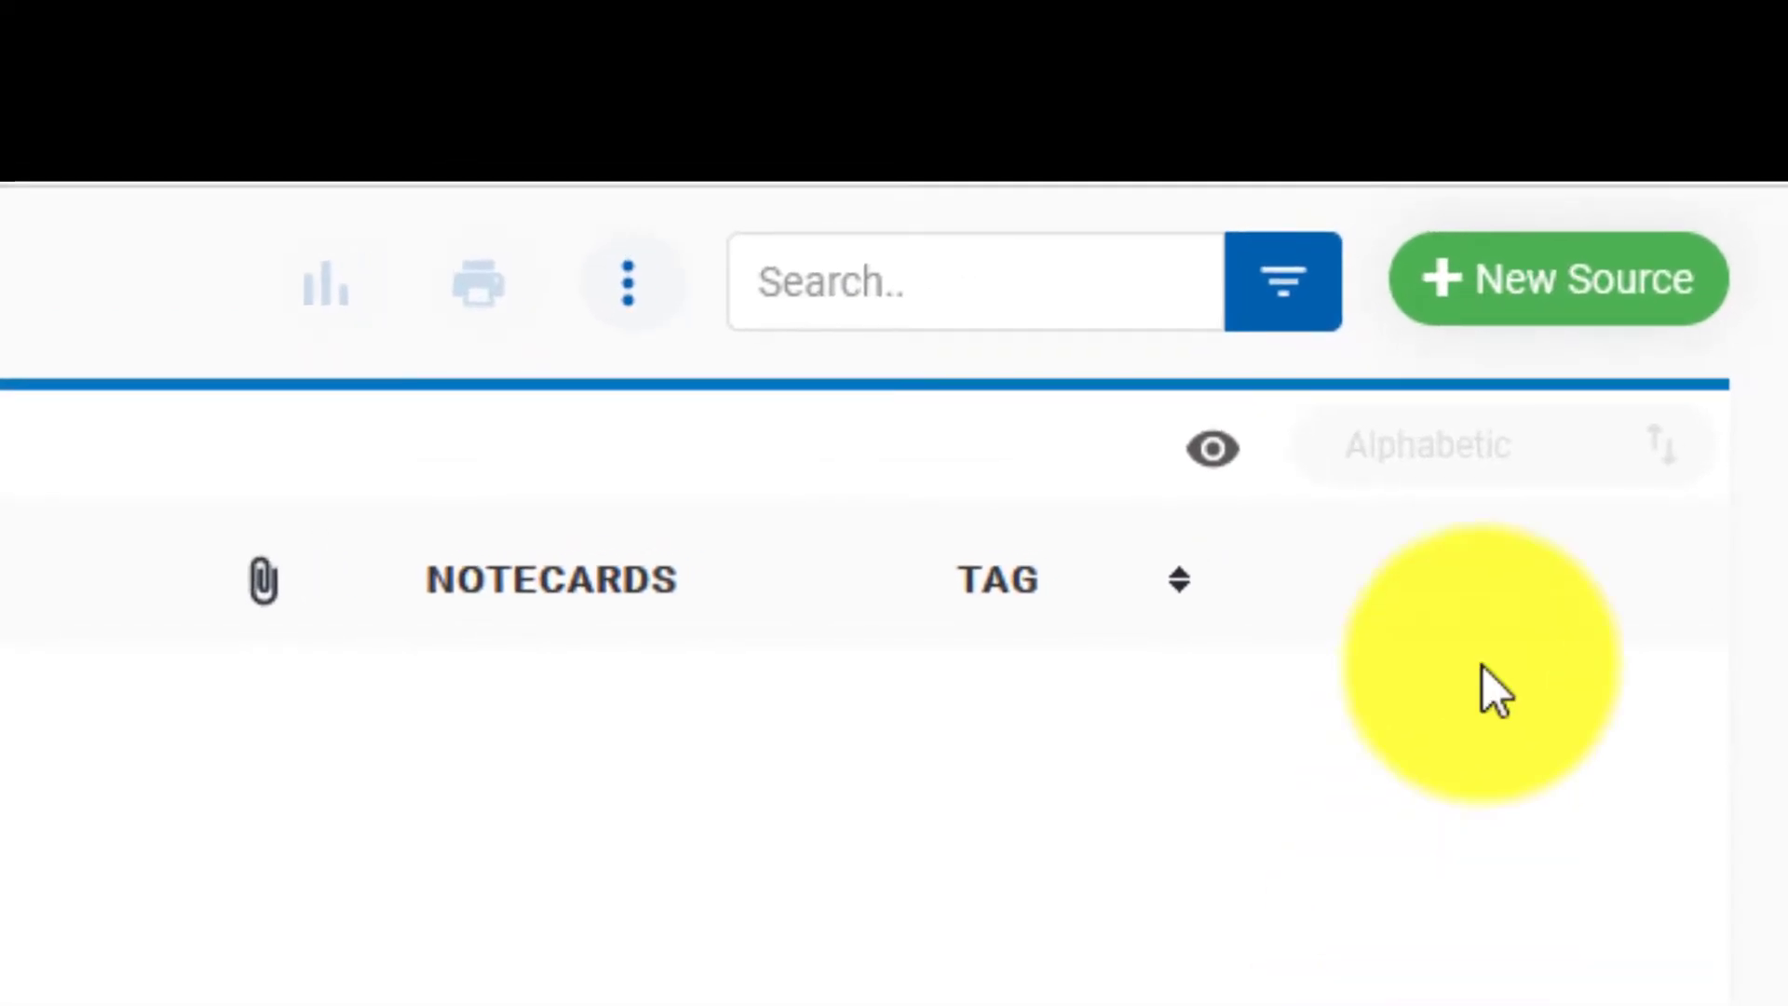
# Add a new source found on a Website, of kind Web Page.
pyautogui.click(1607, 278)
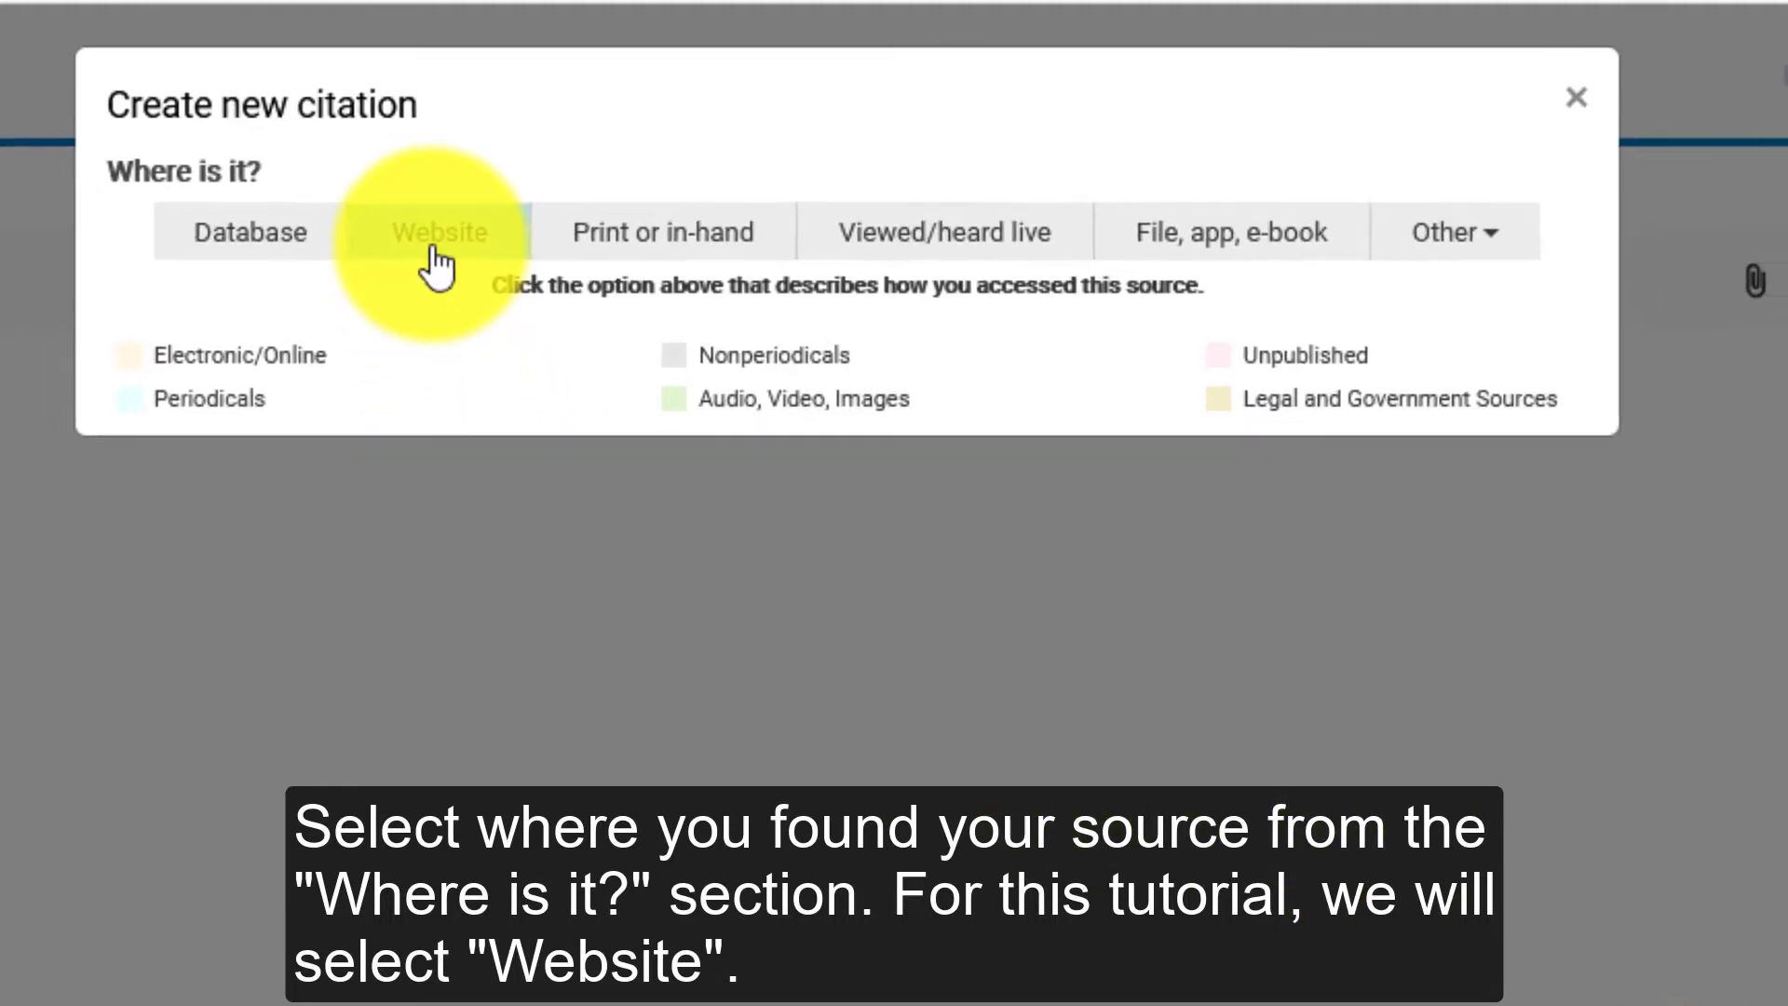
pyautogui.click(437, 276)
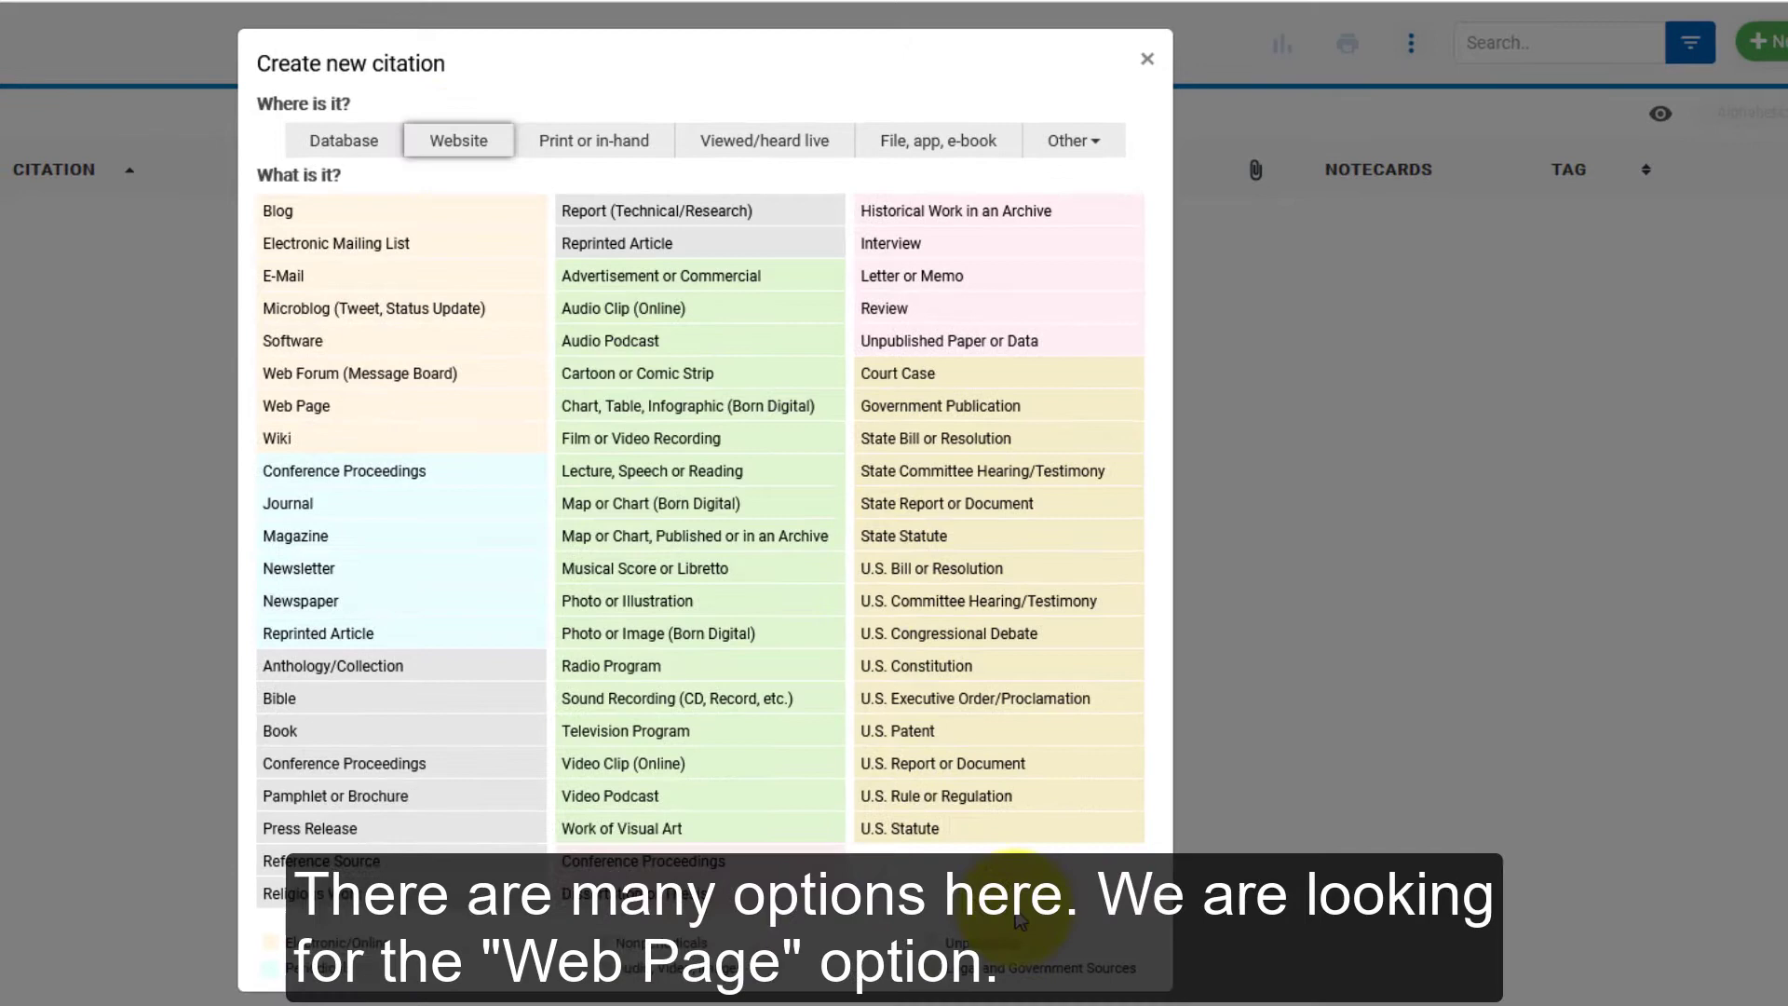
pyautogui.click(315, 408)
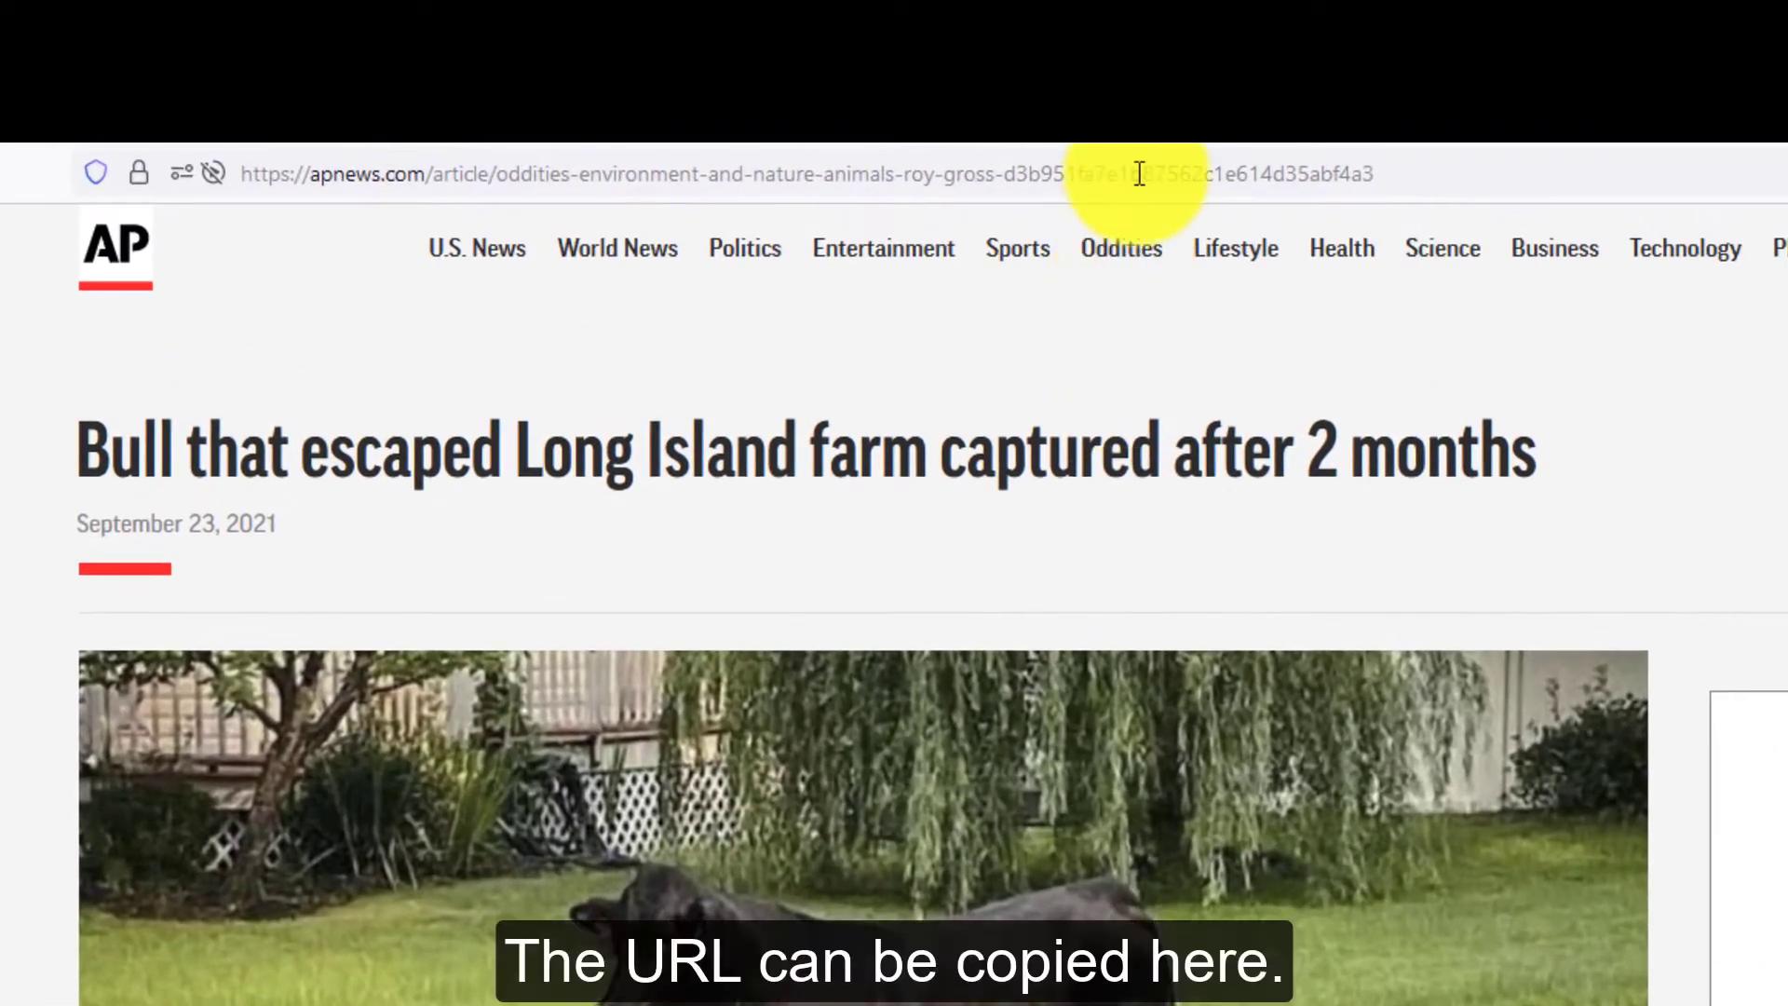
# Copy the AP News article's address from the browser and paste it into the URL field.
pyautogui.click(1138, 174)
pyautogui.rightClick(1140, 177)
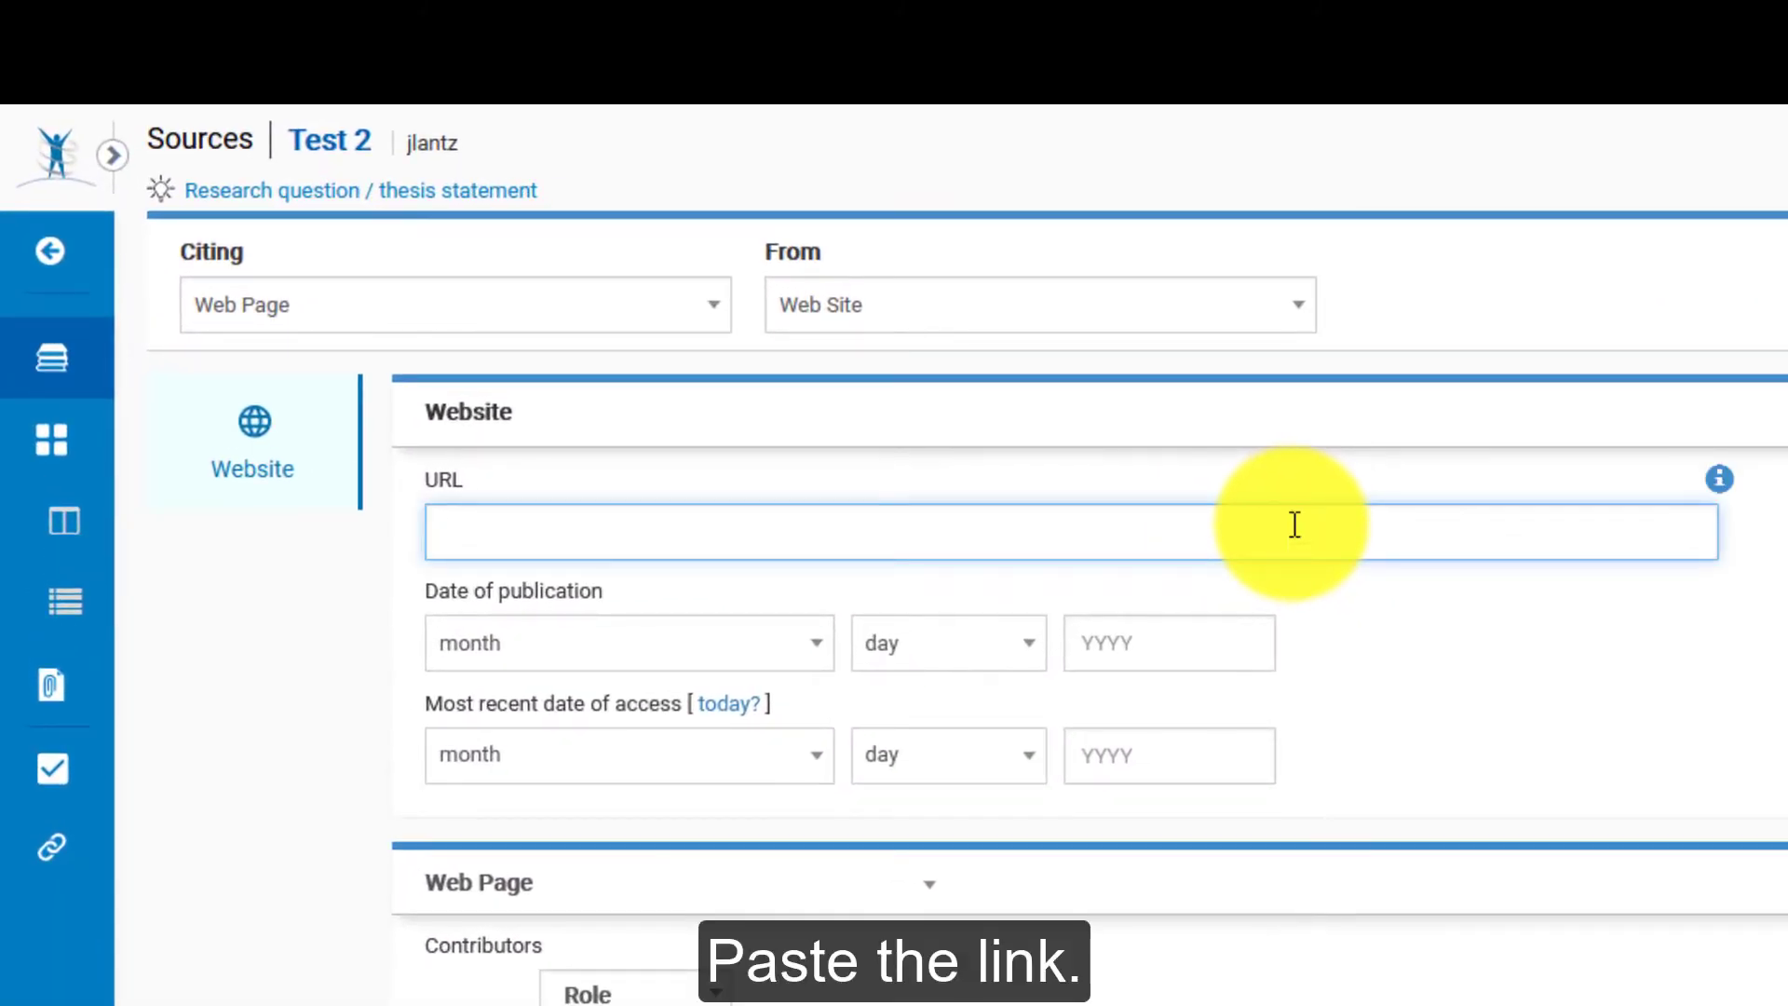
pyautogui.hotkey('ctrl', 'v')
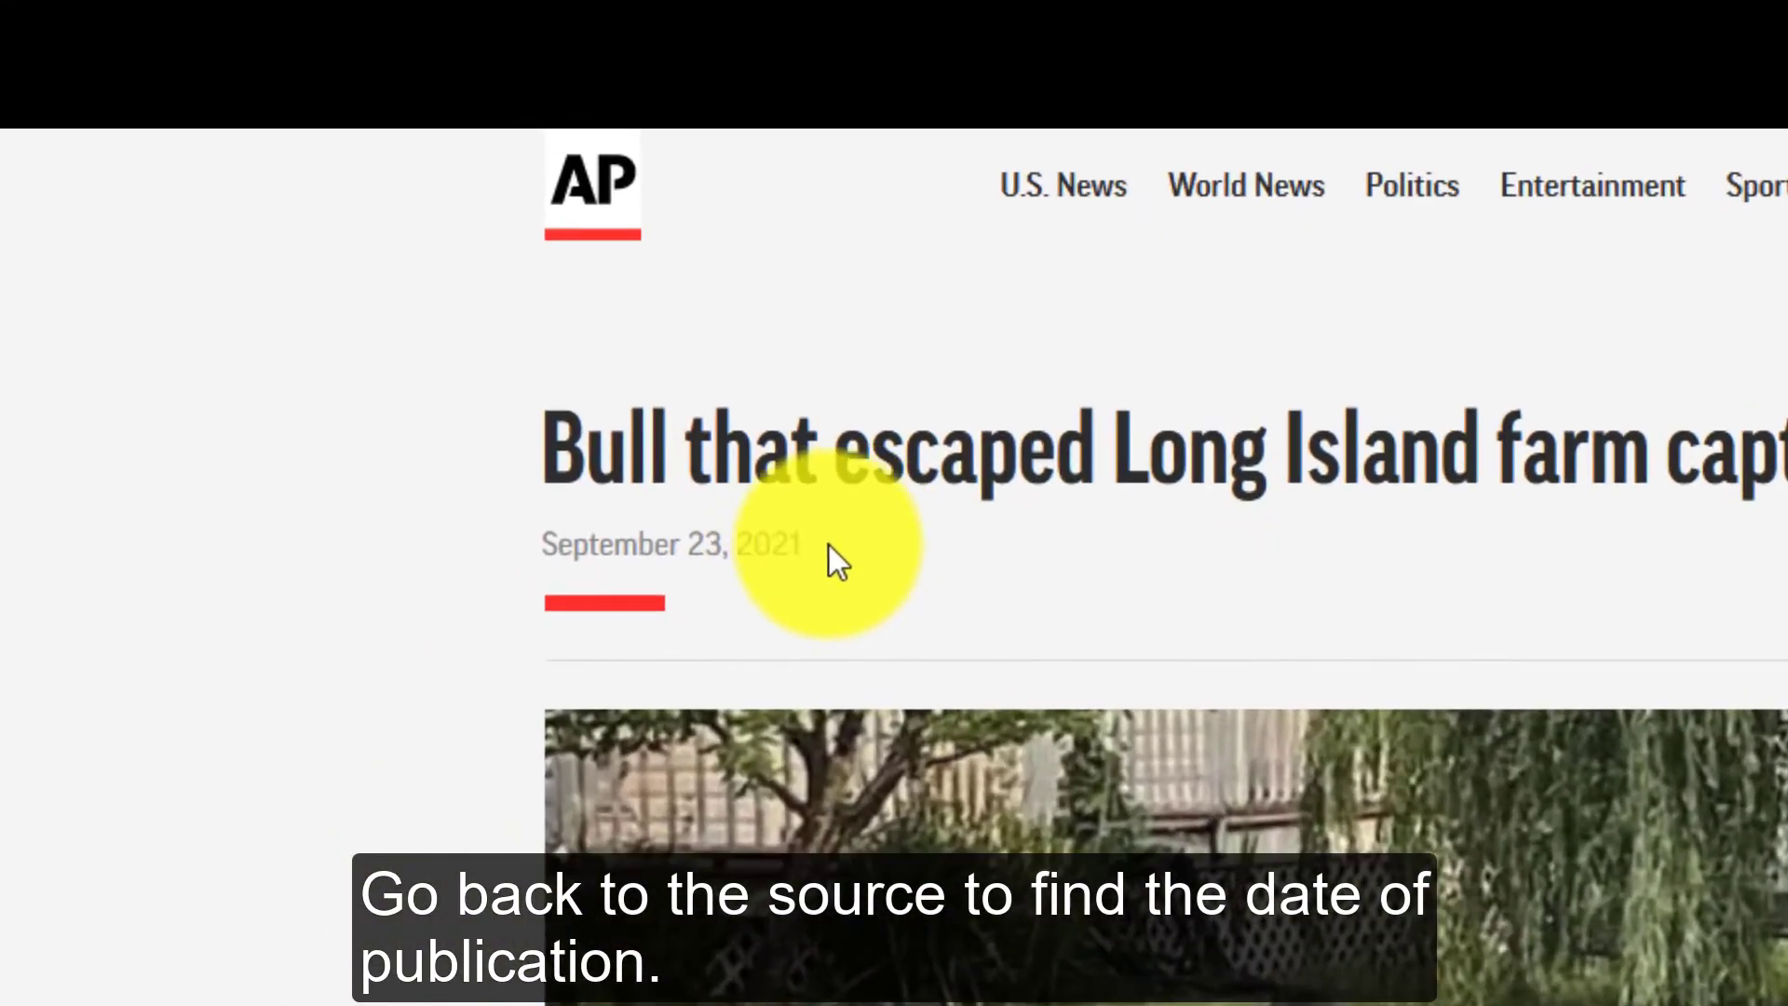
# Set the publication date to September 23, 2021.
pyautogui.moveTo(392, 265); pyautogui.dragTo(267, 267)
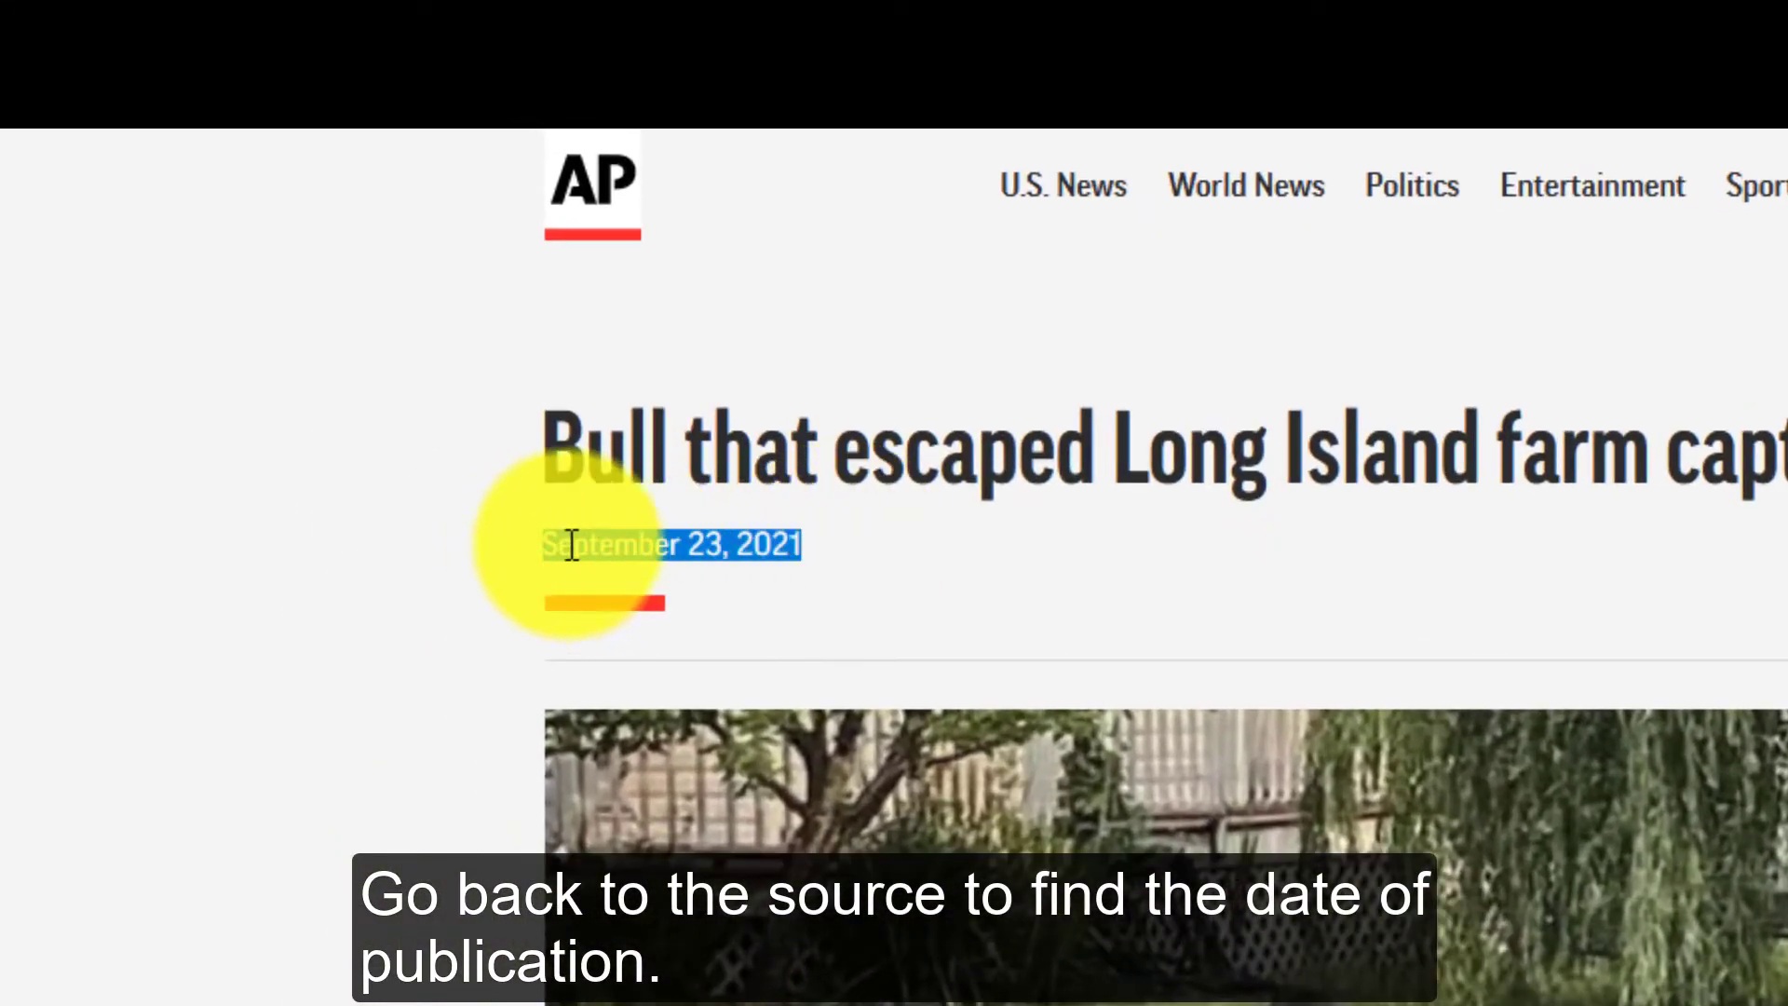
pyautogui.moveTo(571, 545); pyautogui.dragTo(613, 547)
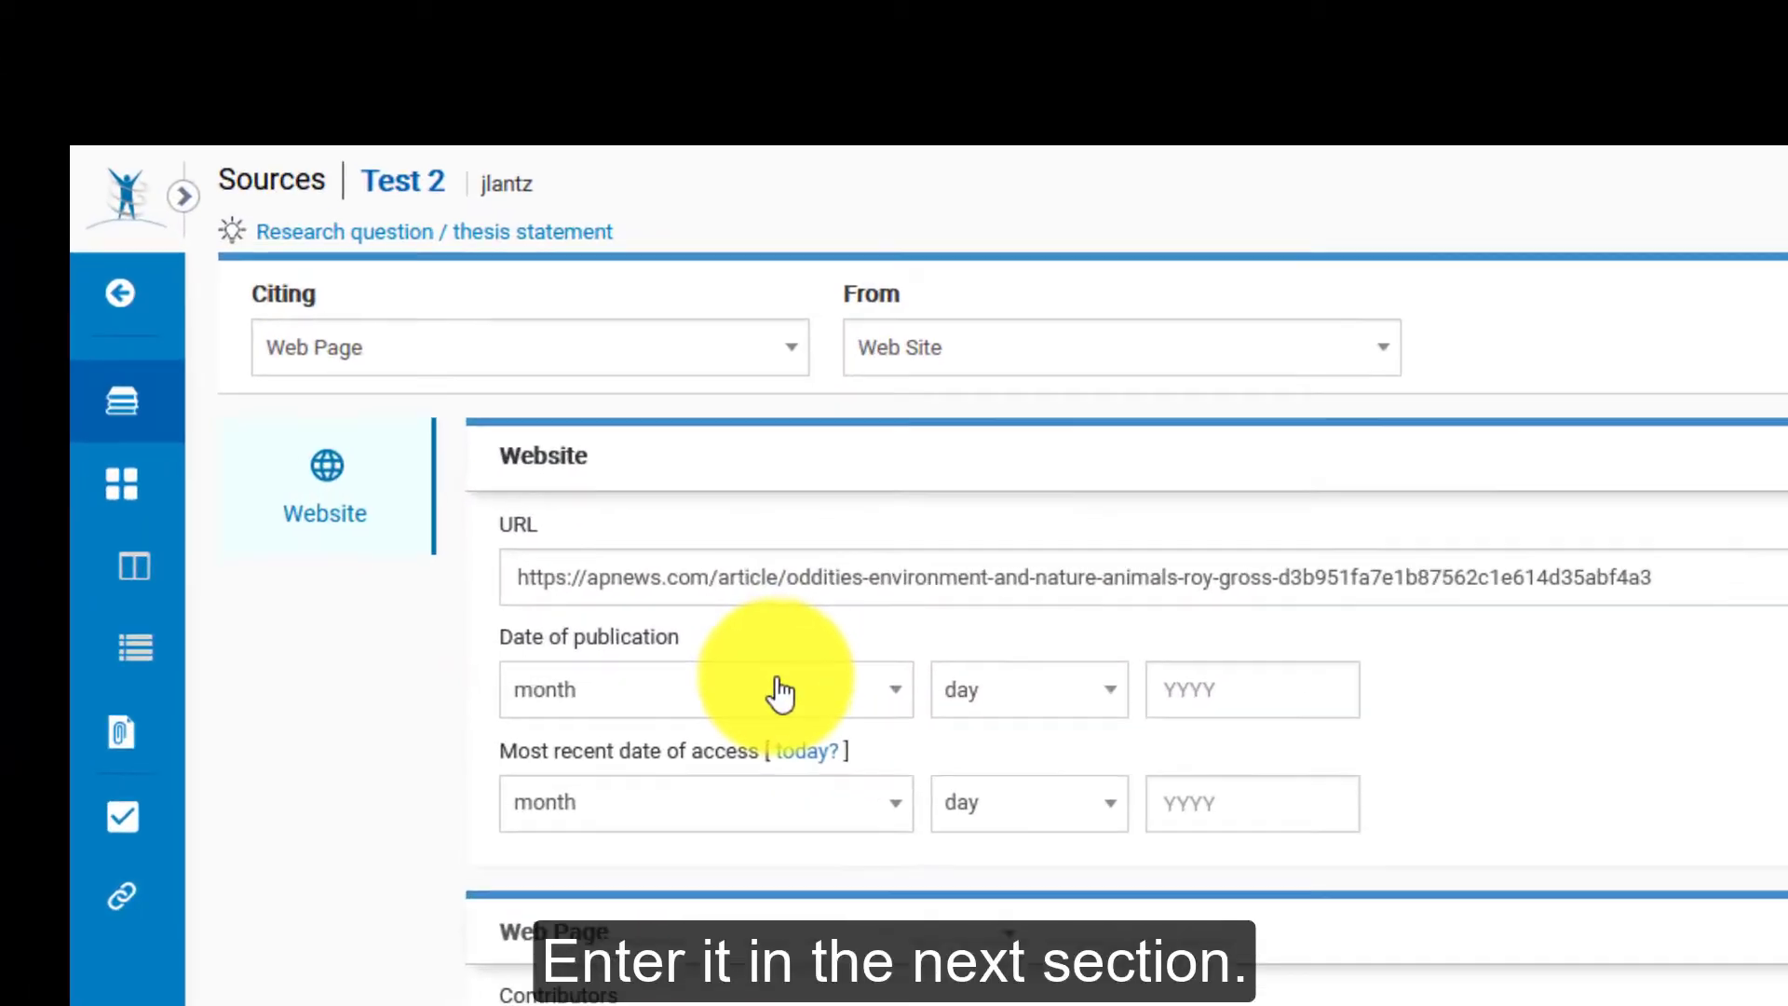
pyautogui.click(440, 377)
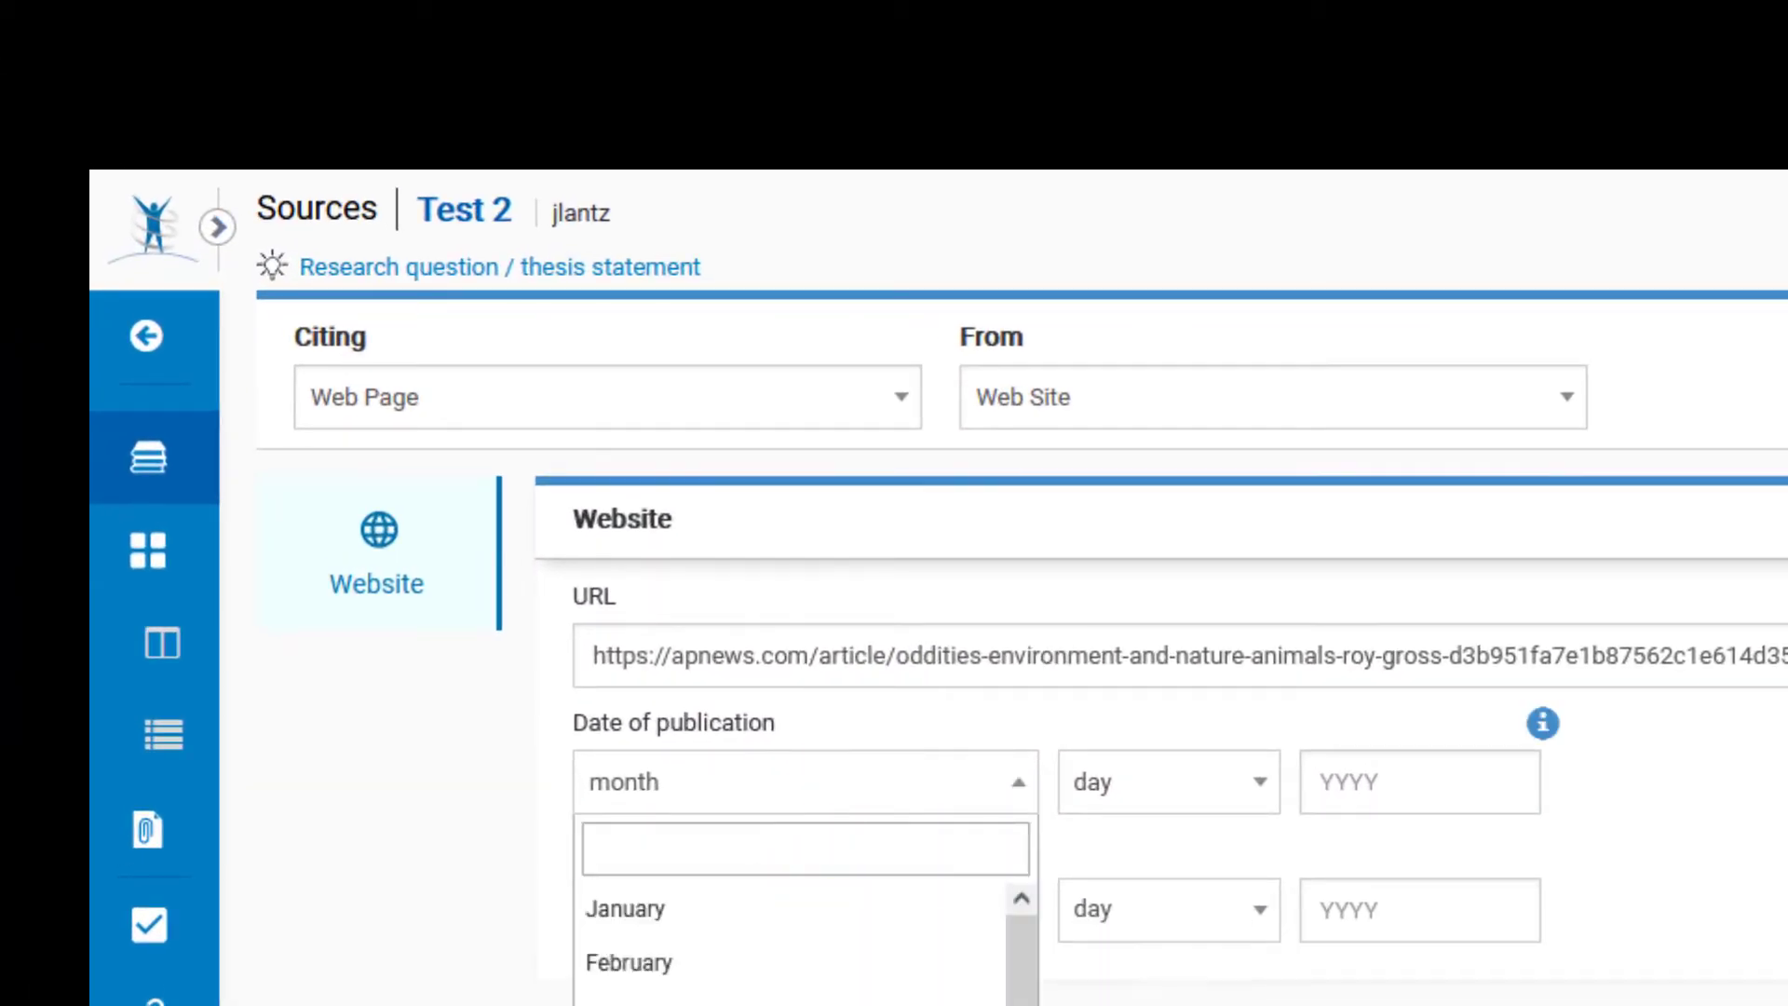
pyautogui.write('sep')
pyautogui.press('Return')
pyautogui.click(1170, 783)
pyautogui.write('23')
pyautogui.press('Return')
pyautogui.click(1423, 790)
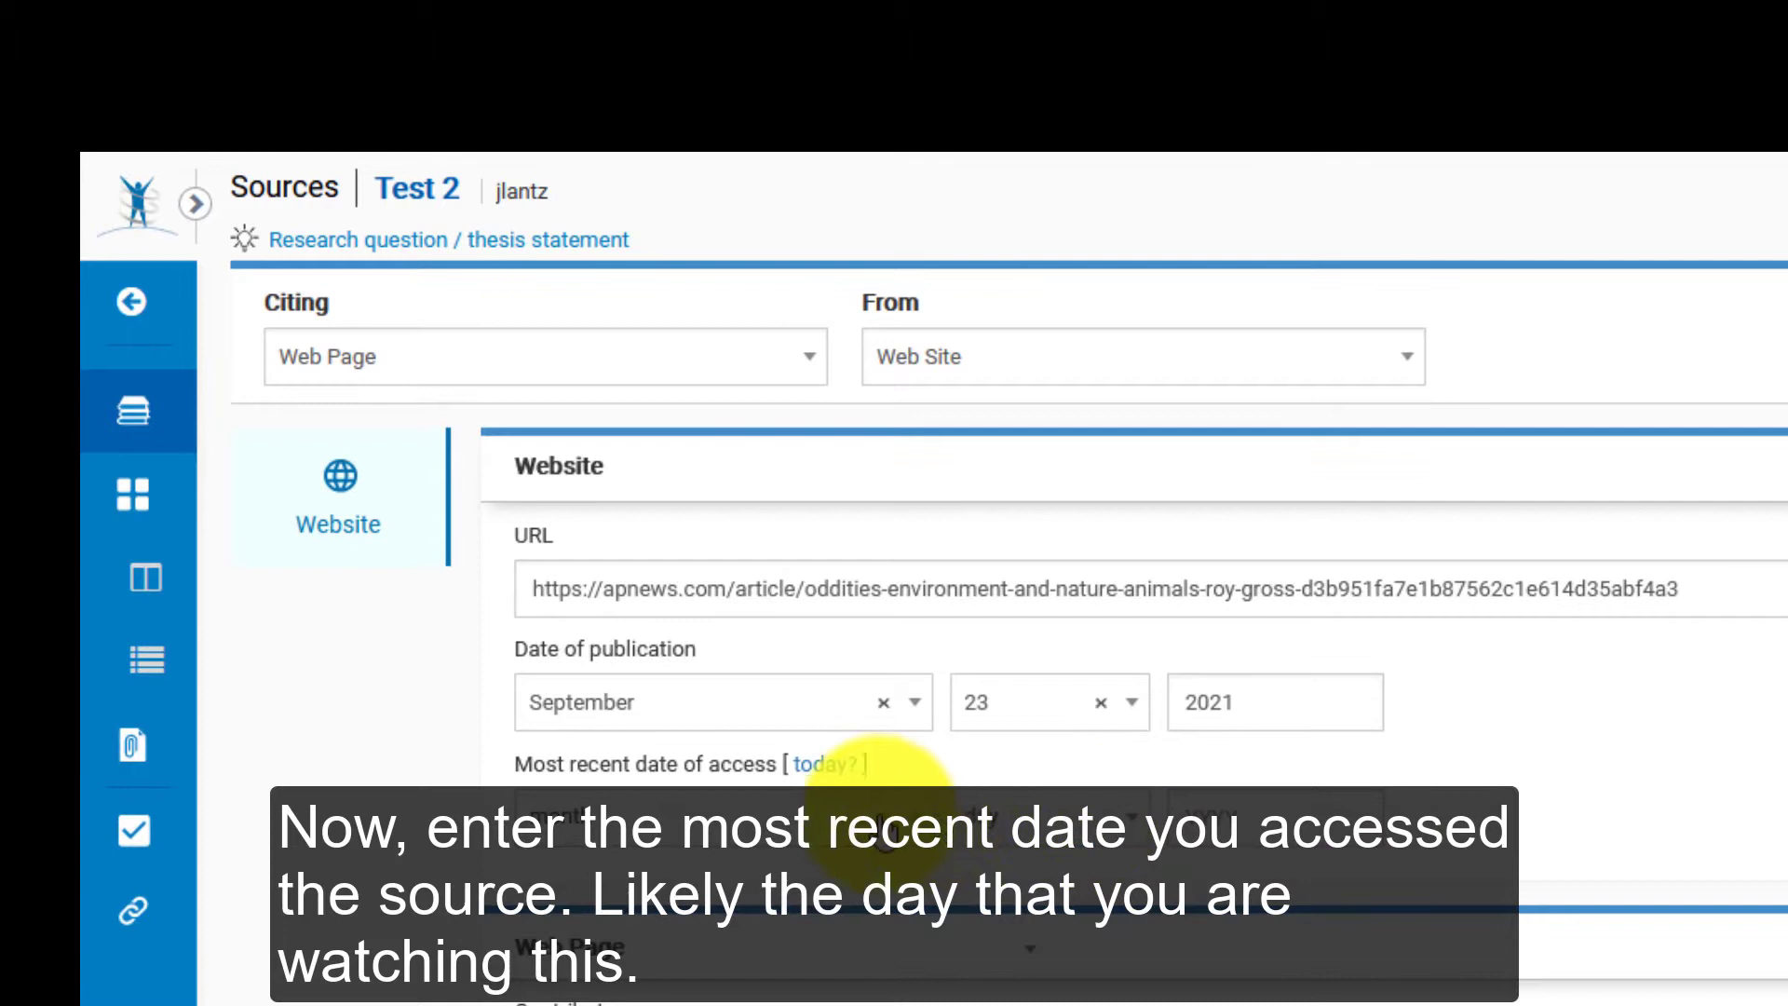
# Set the most recent date of access to October 4, 2021.
pyautogui.click(854, 824)
pyautogui.click(779, 945)
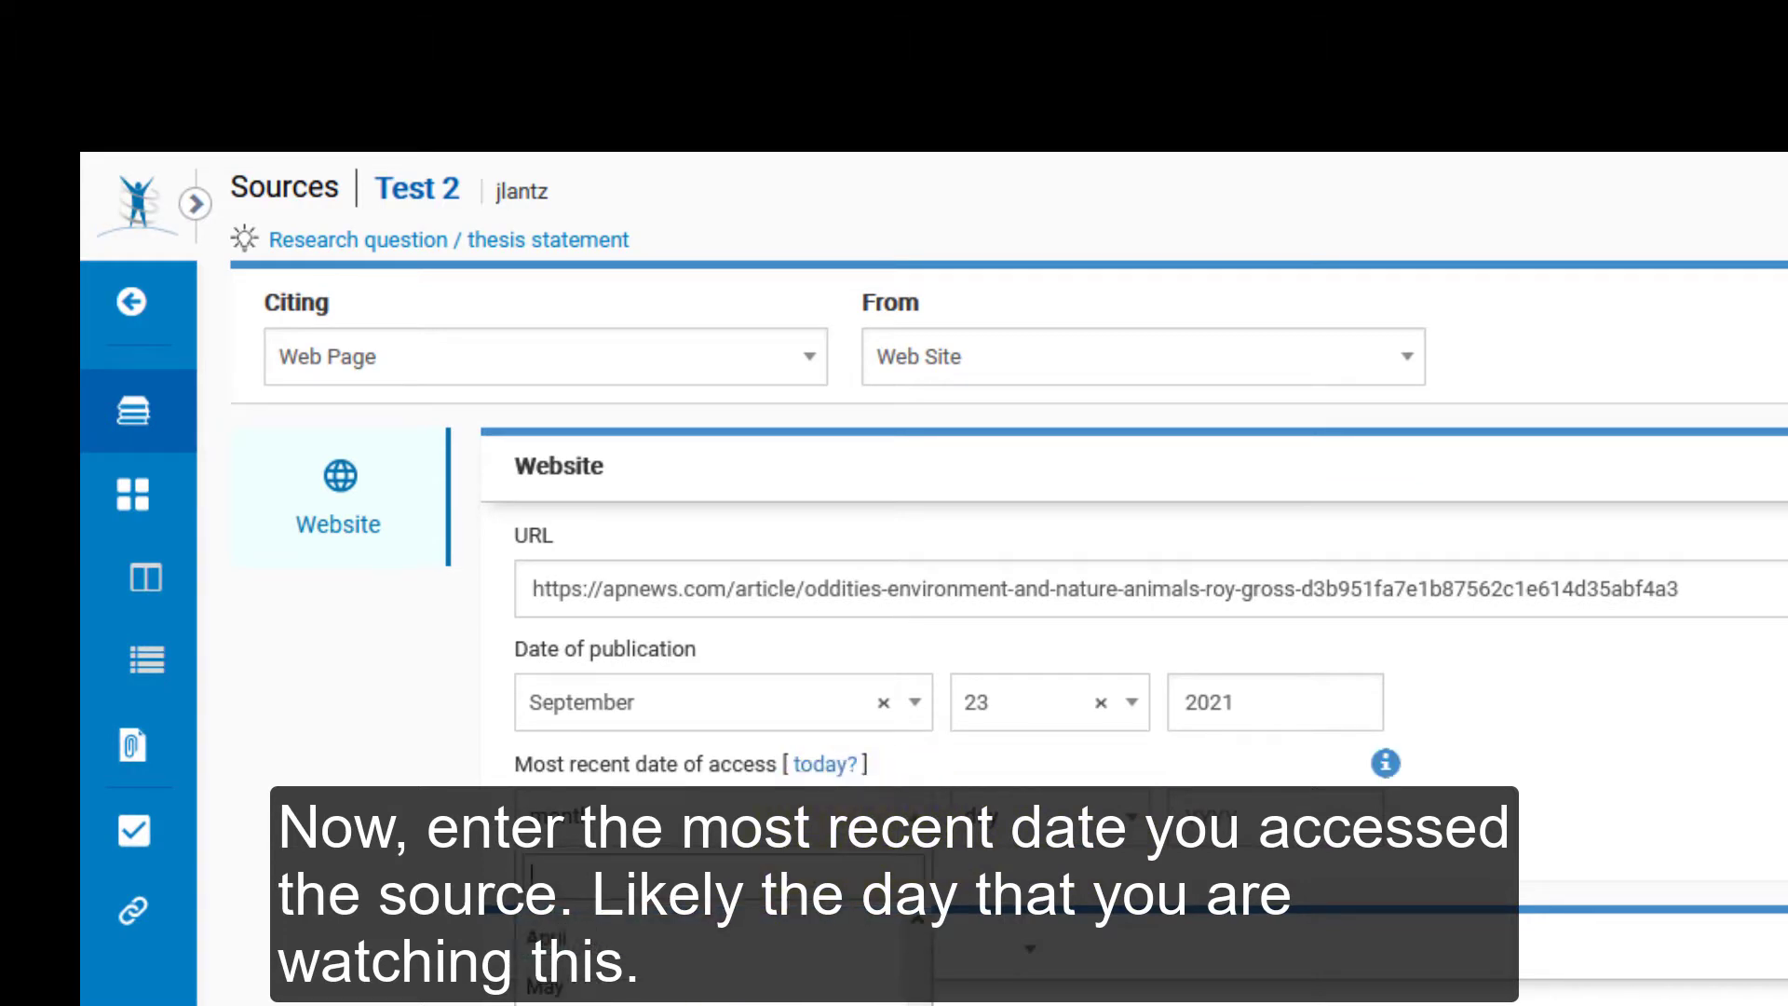
pyautogui.click(1068, 846)
pyautogui.write('4')
pyautogui.click(1226, 801)
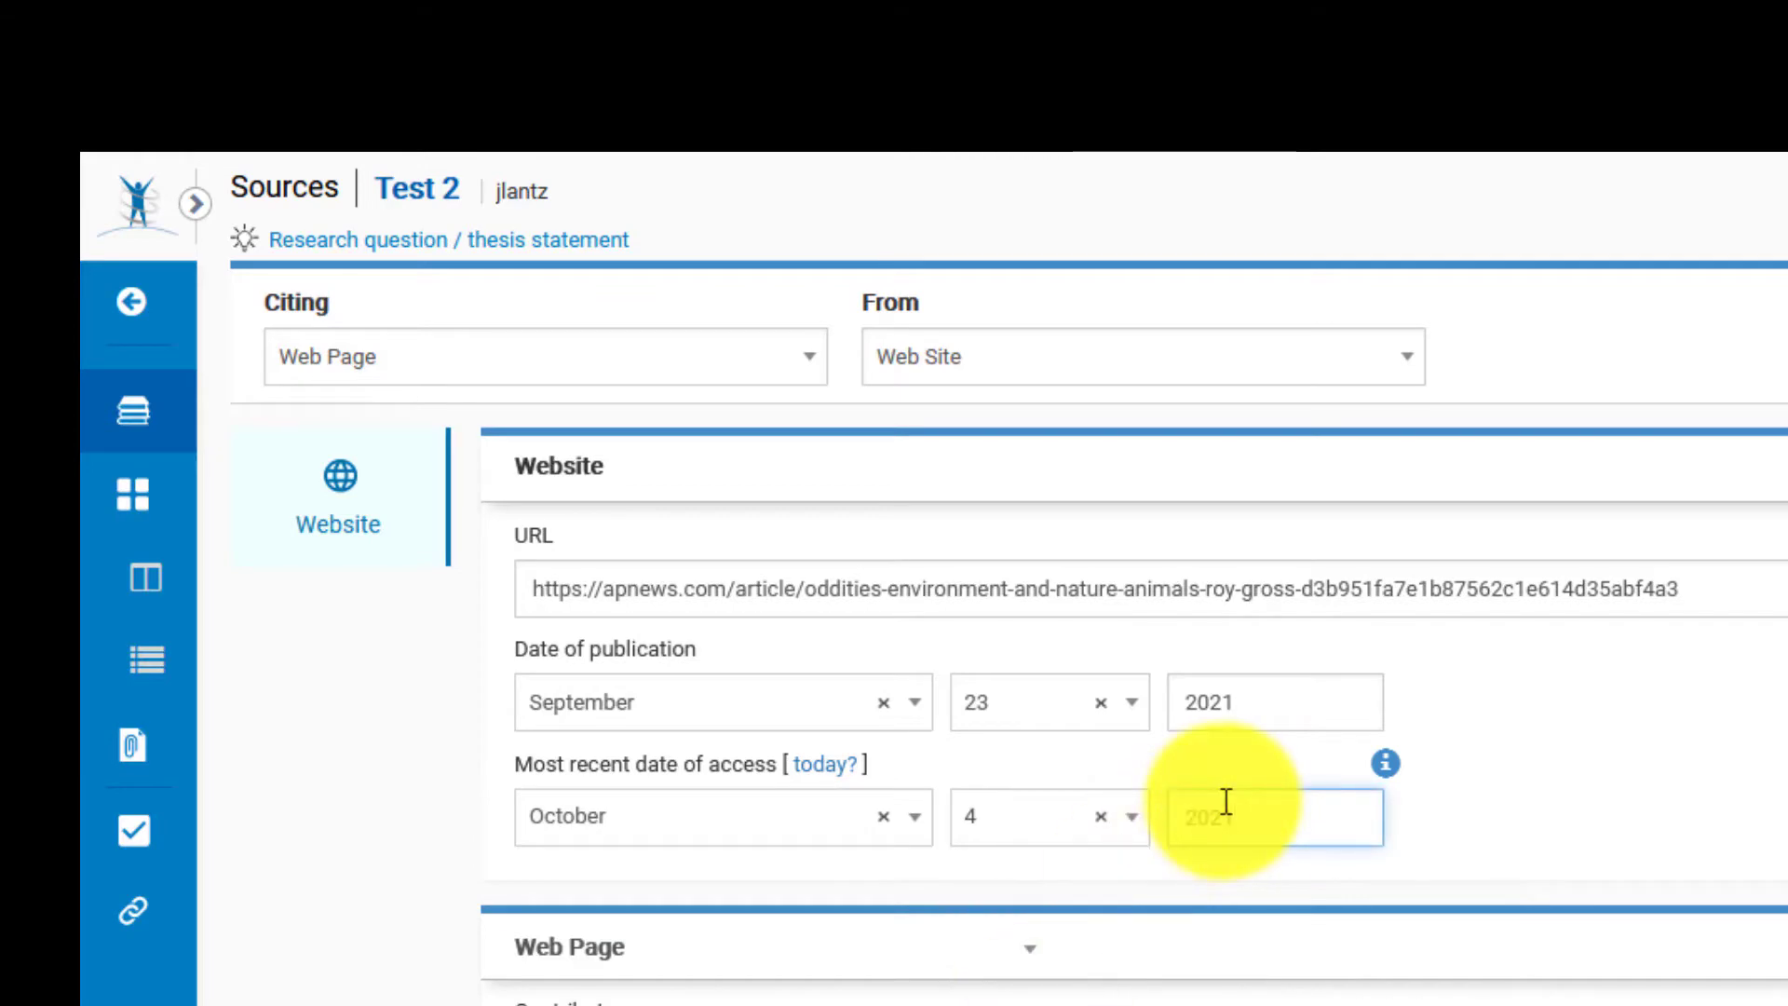
pyautogui.write('2021')
pyautogui.click(1493, 819)
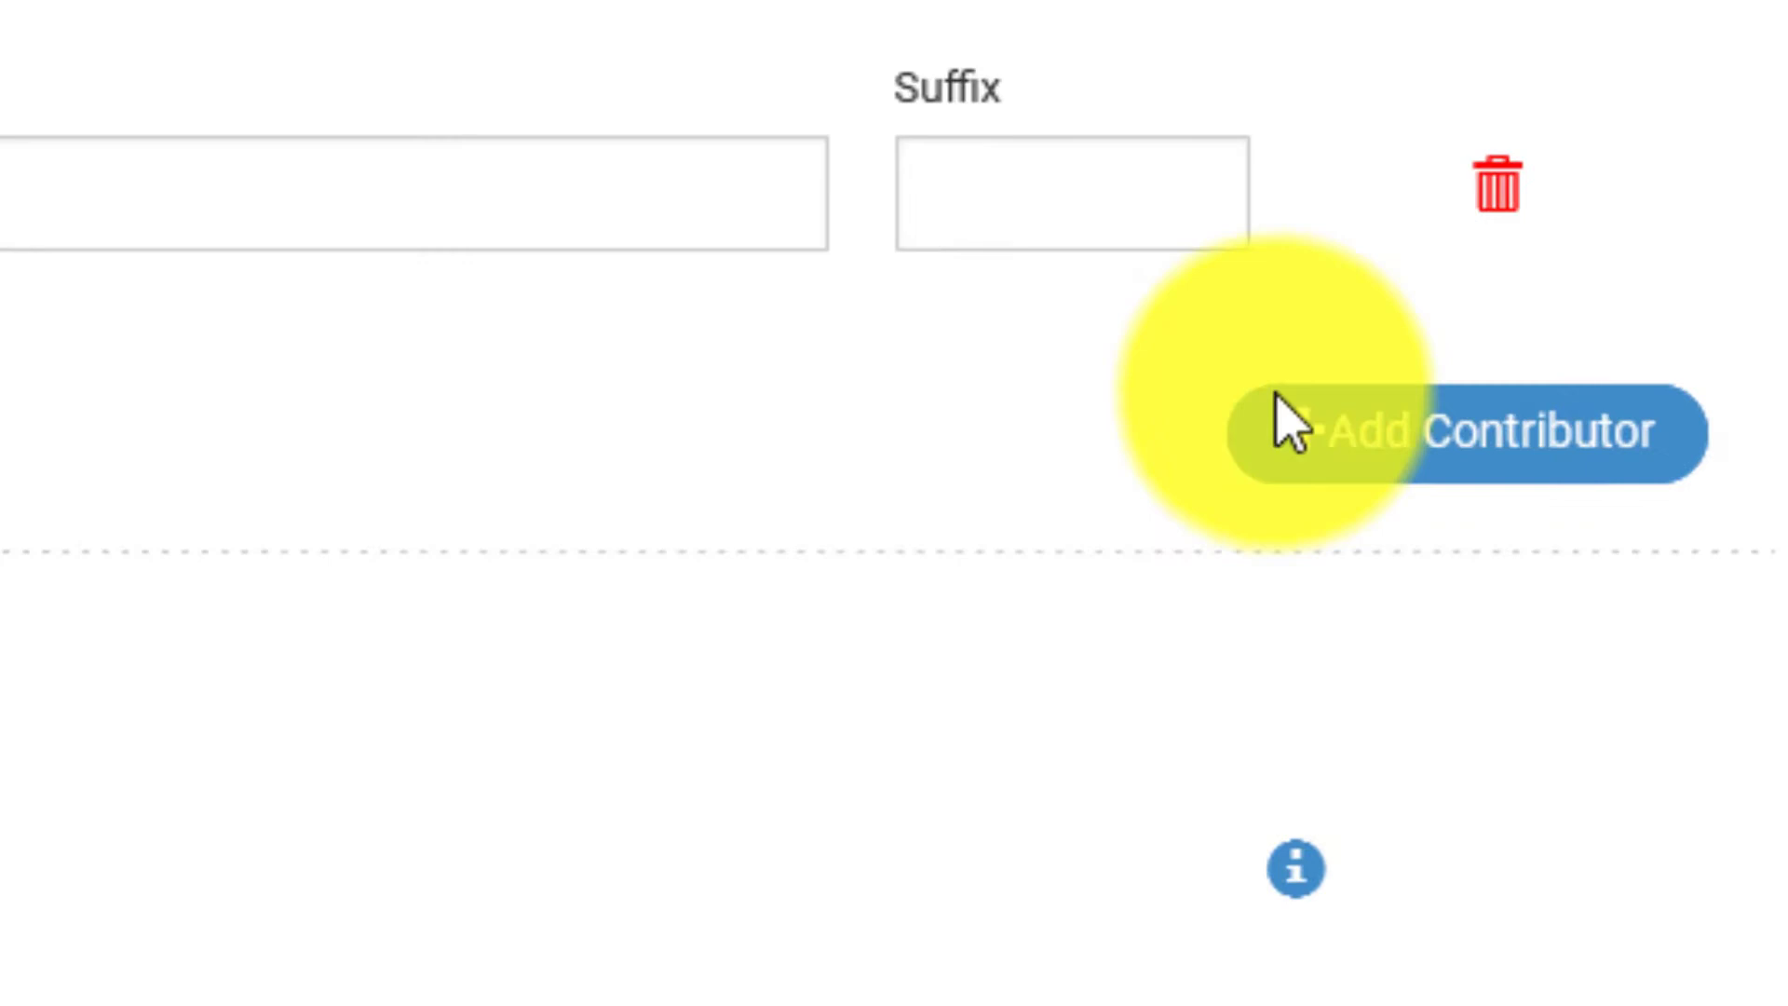
# Add a second contributor, review the Role choices, then delete both contributor rows.
pyautogui.click(1506, 435)
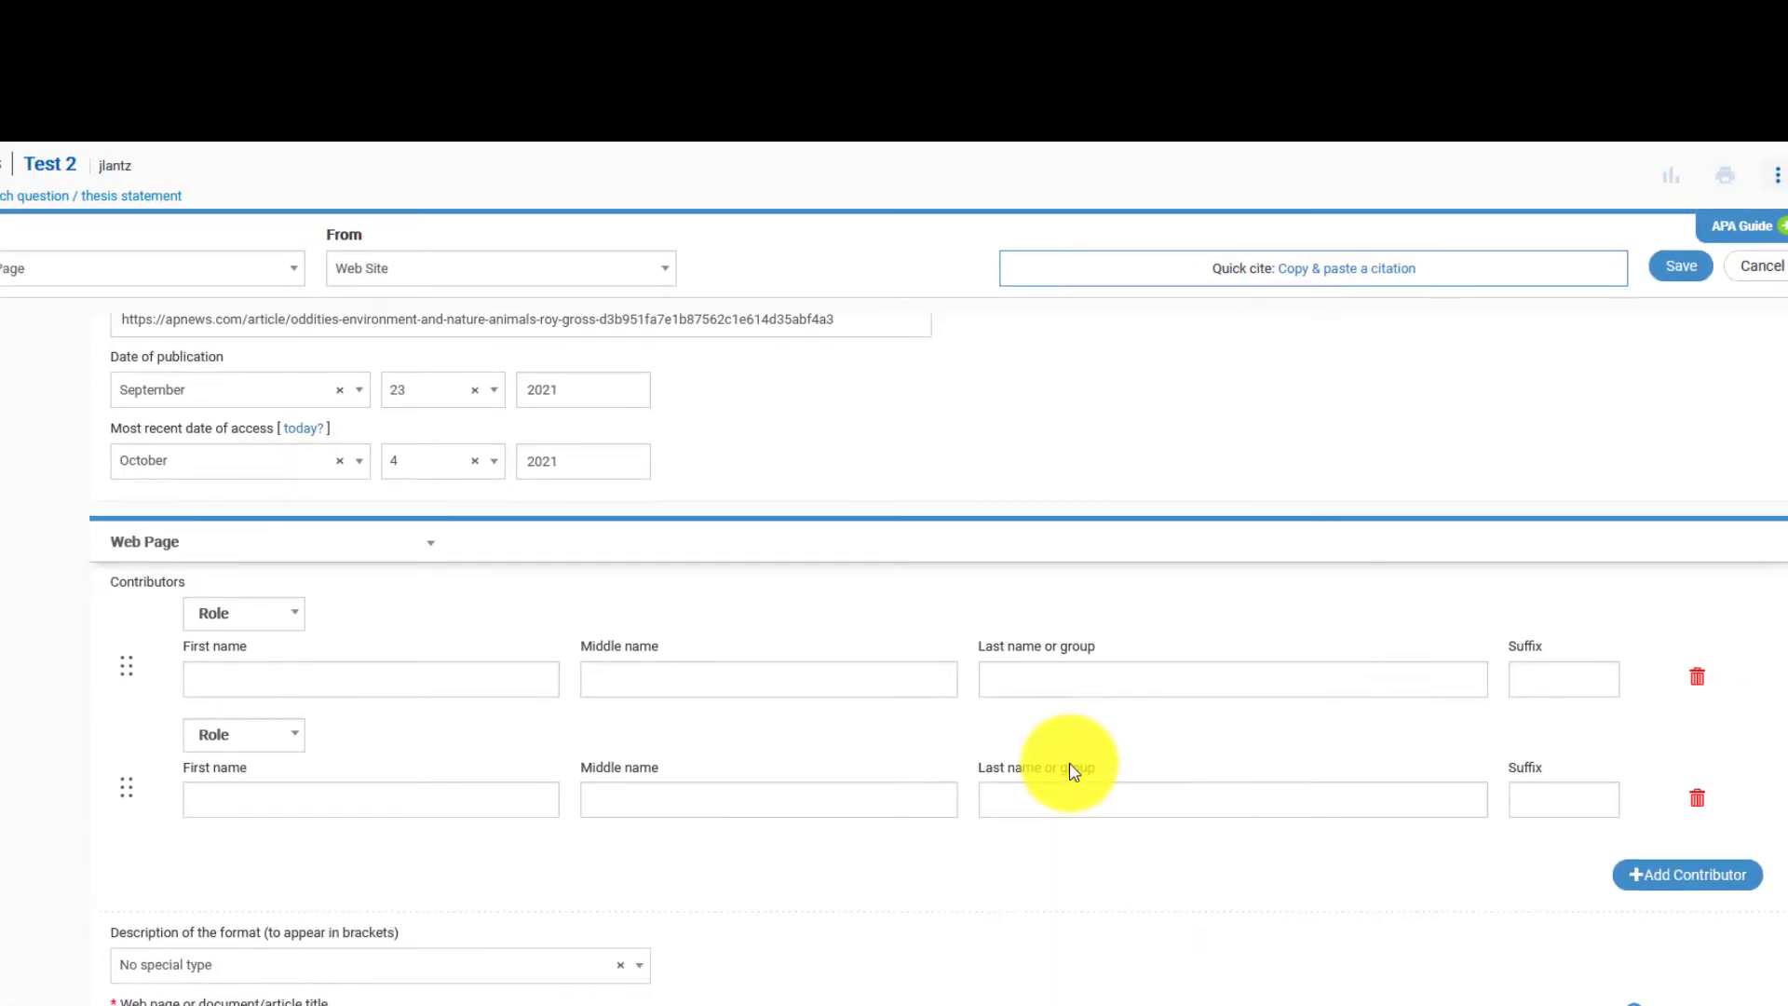
pyautogui.click(291, 619)
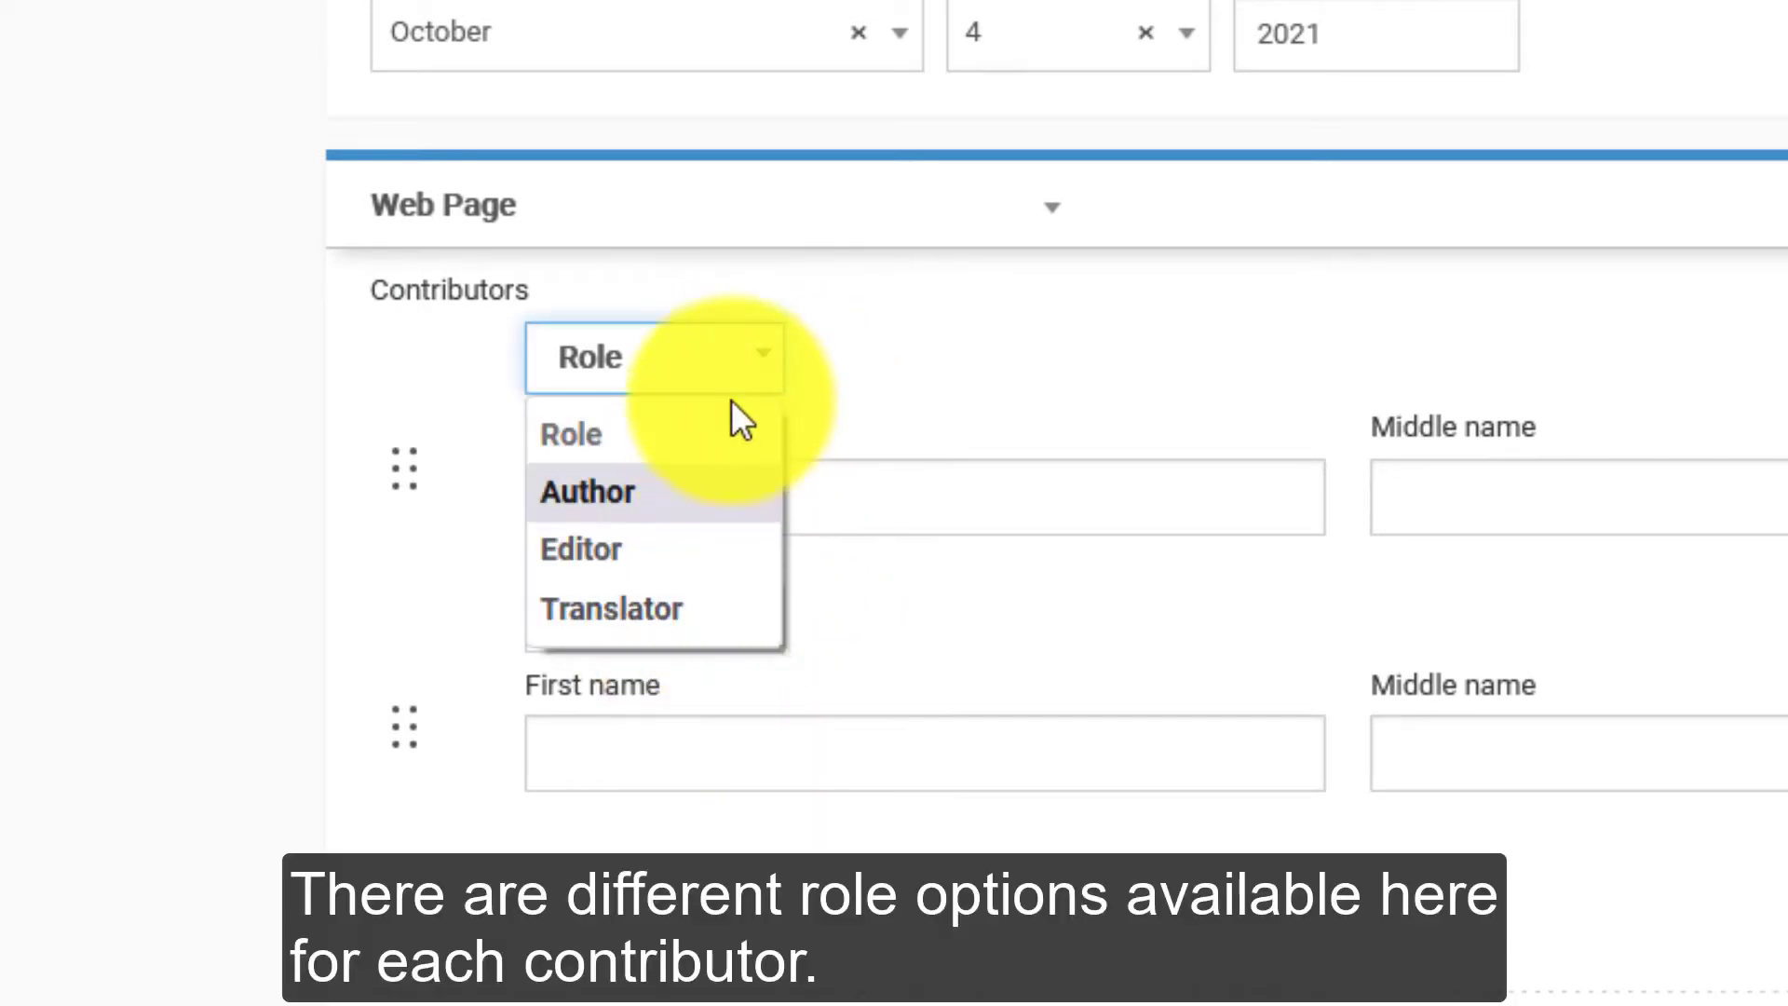
pyautogui.click(739, 359)
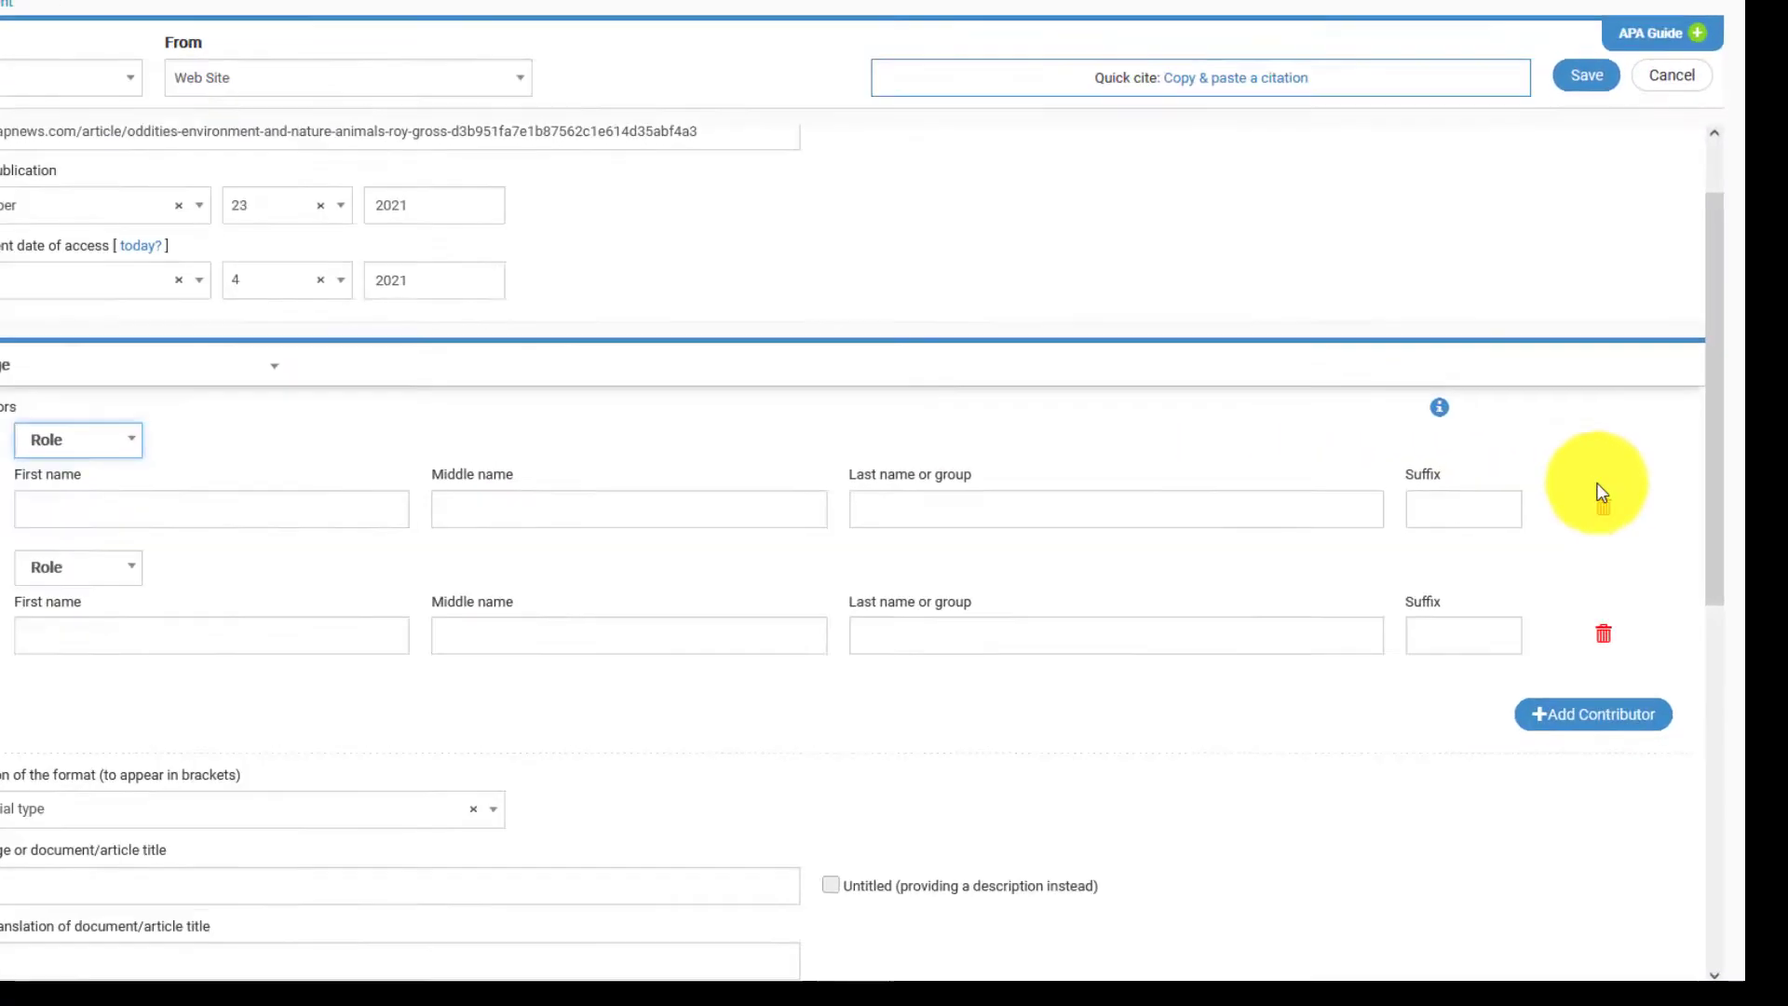
pyautogui.click(1147, 406)
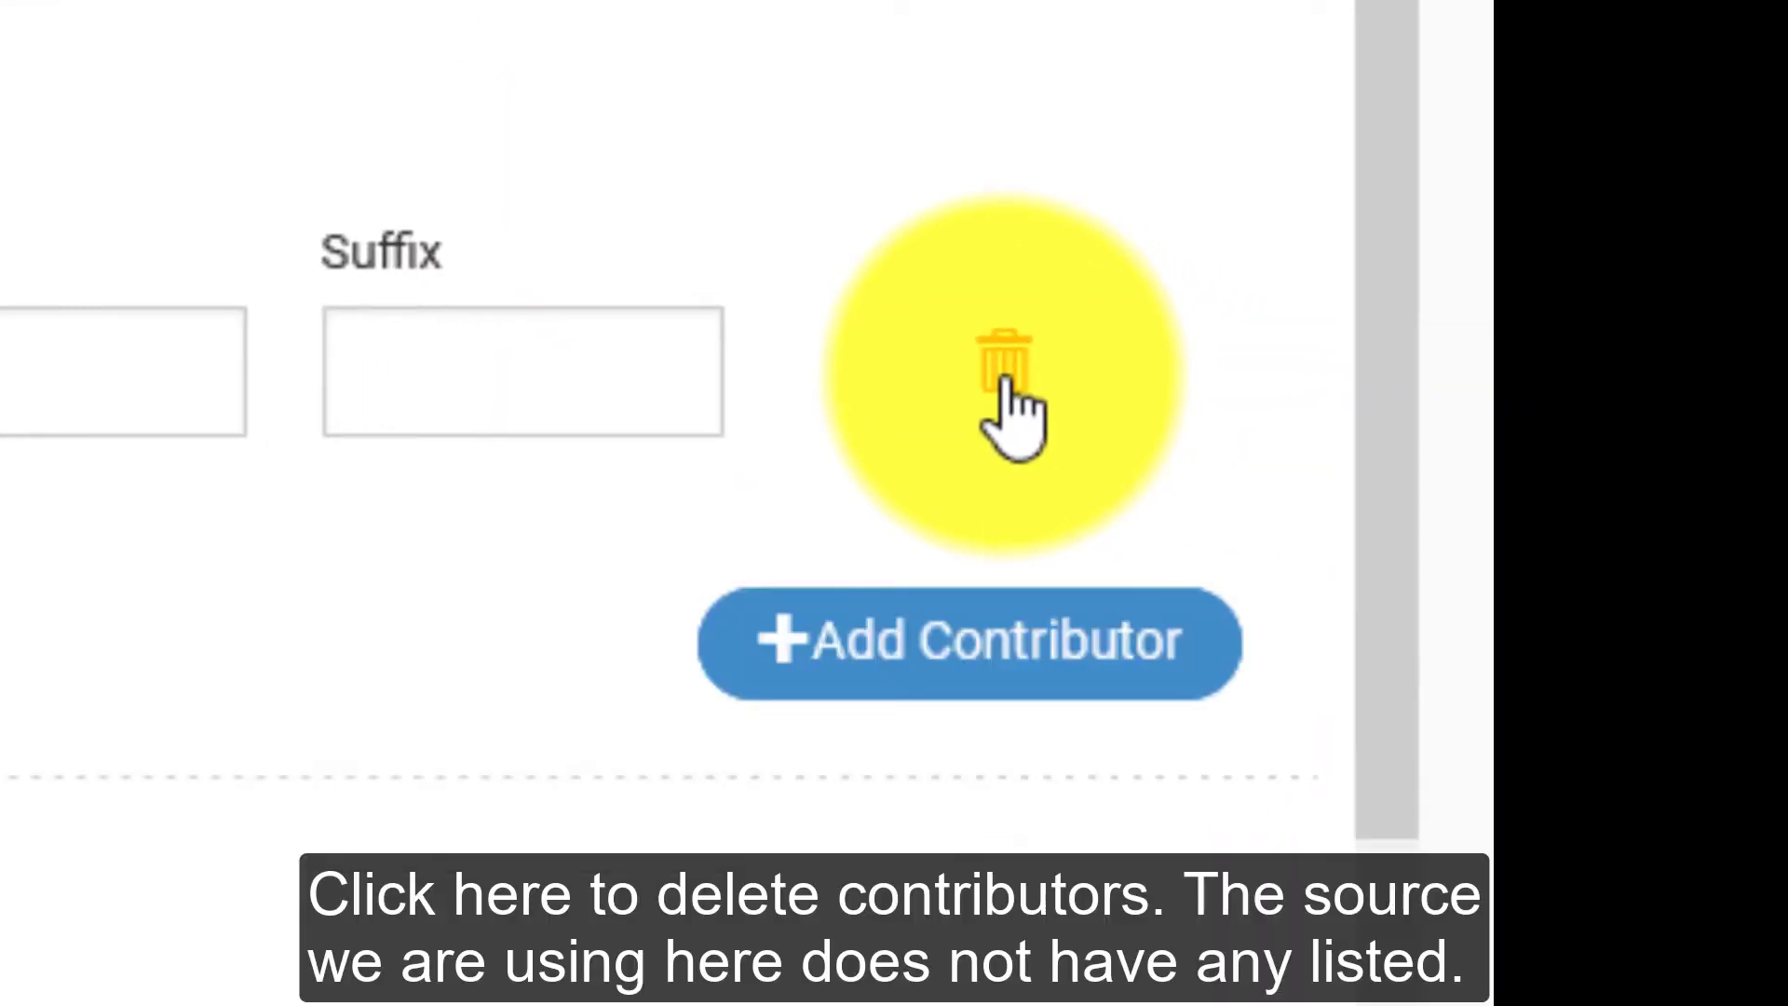
pyautogui.click(1008, 384)
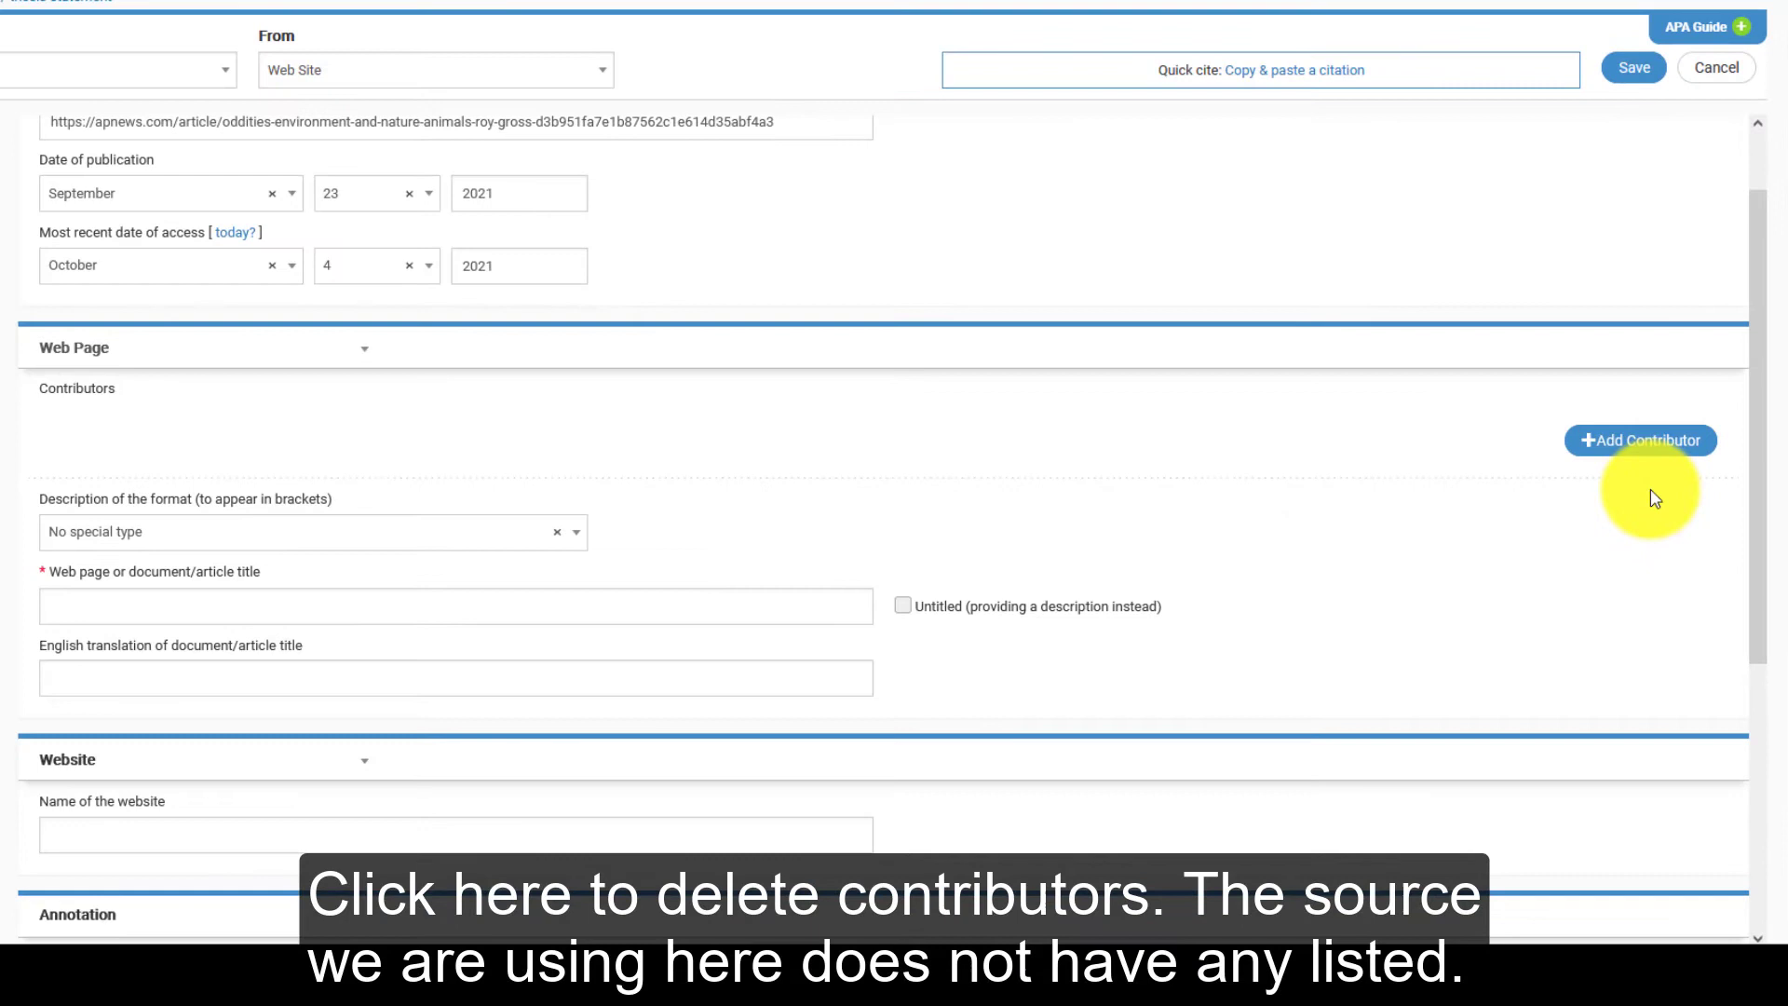
# Keep No special type, enter the escaped Long Island bull article title and website name 'AP News'.
pyautogui.click(578, 540)
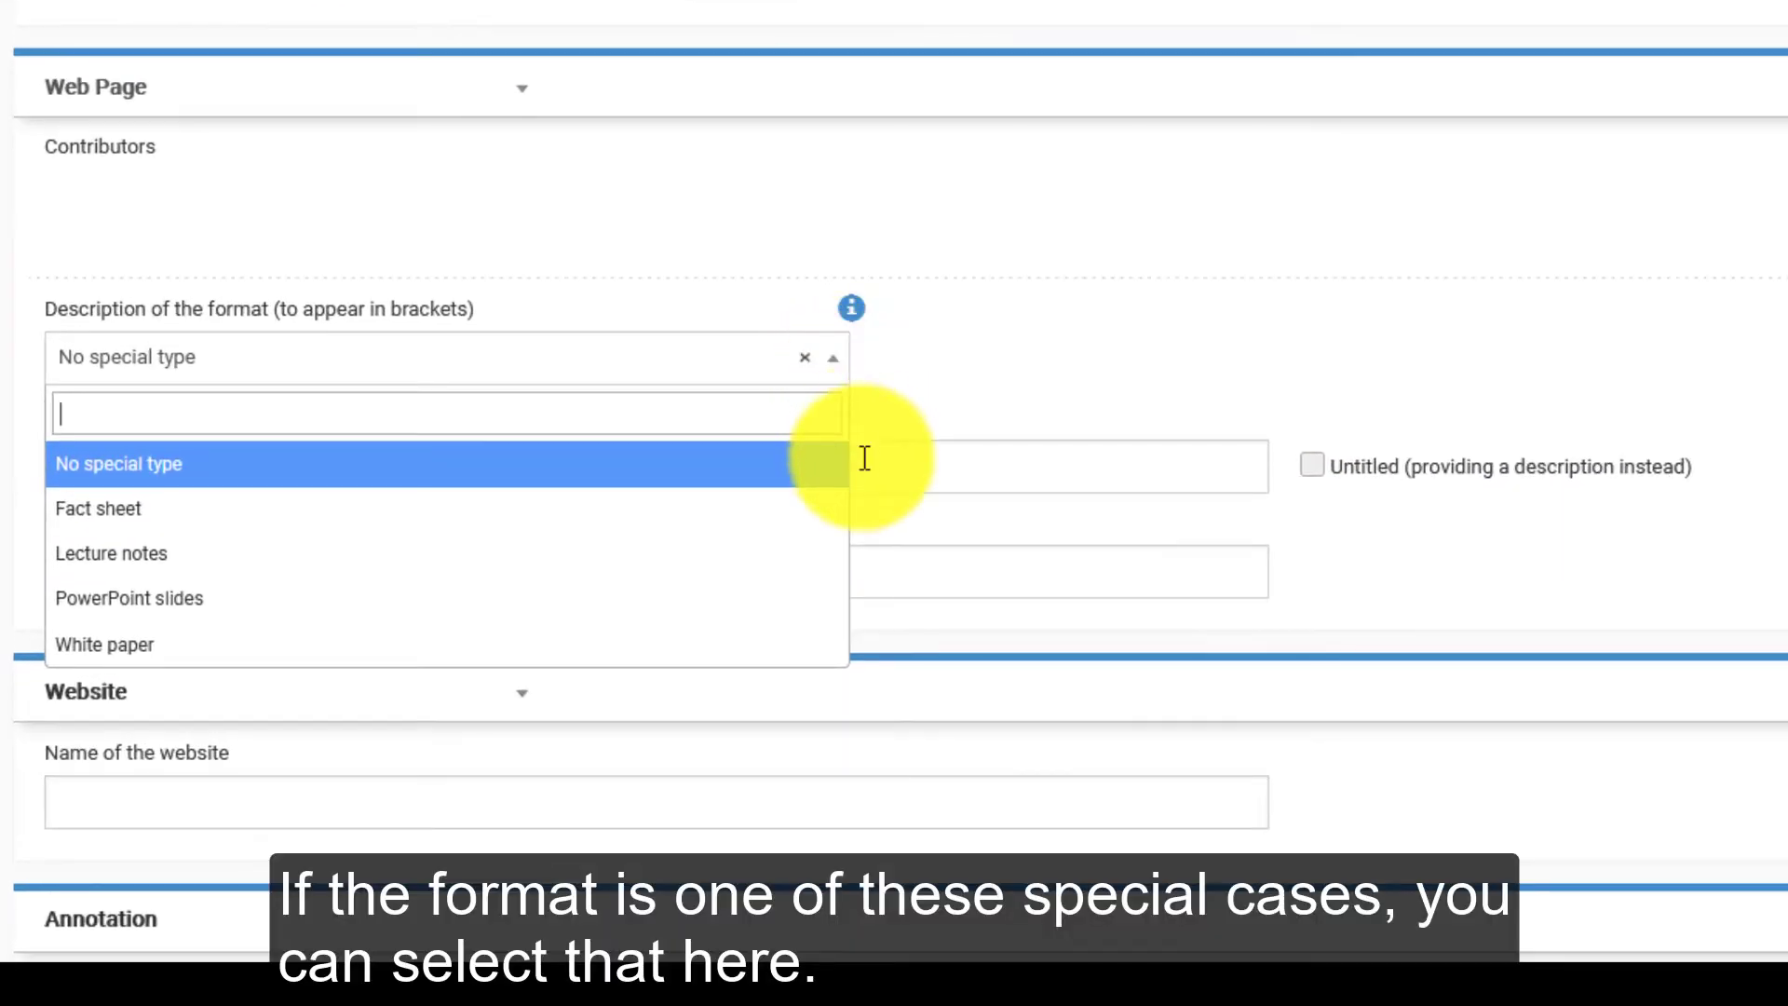
pyautogui.click(840, 377)
pyautogui.click(1171, 455)
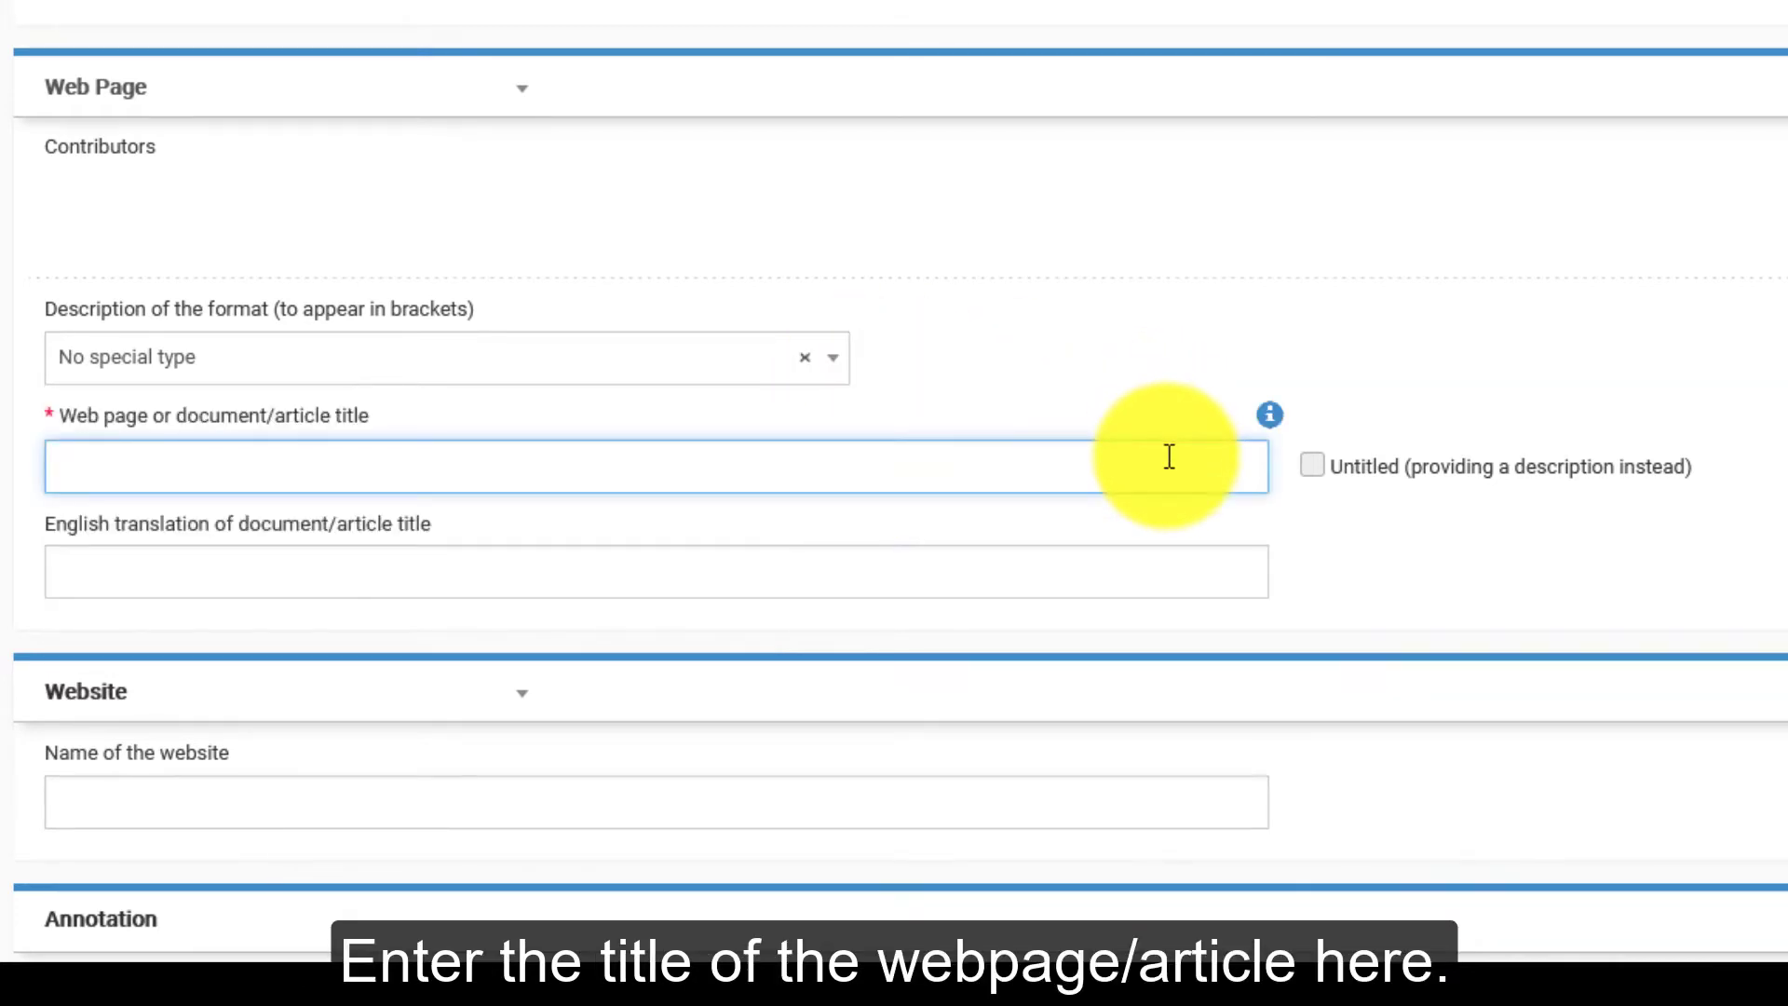
pyautogui.write('Bull that escaped Long Island farm captured after 2 months')
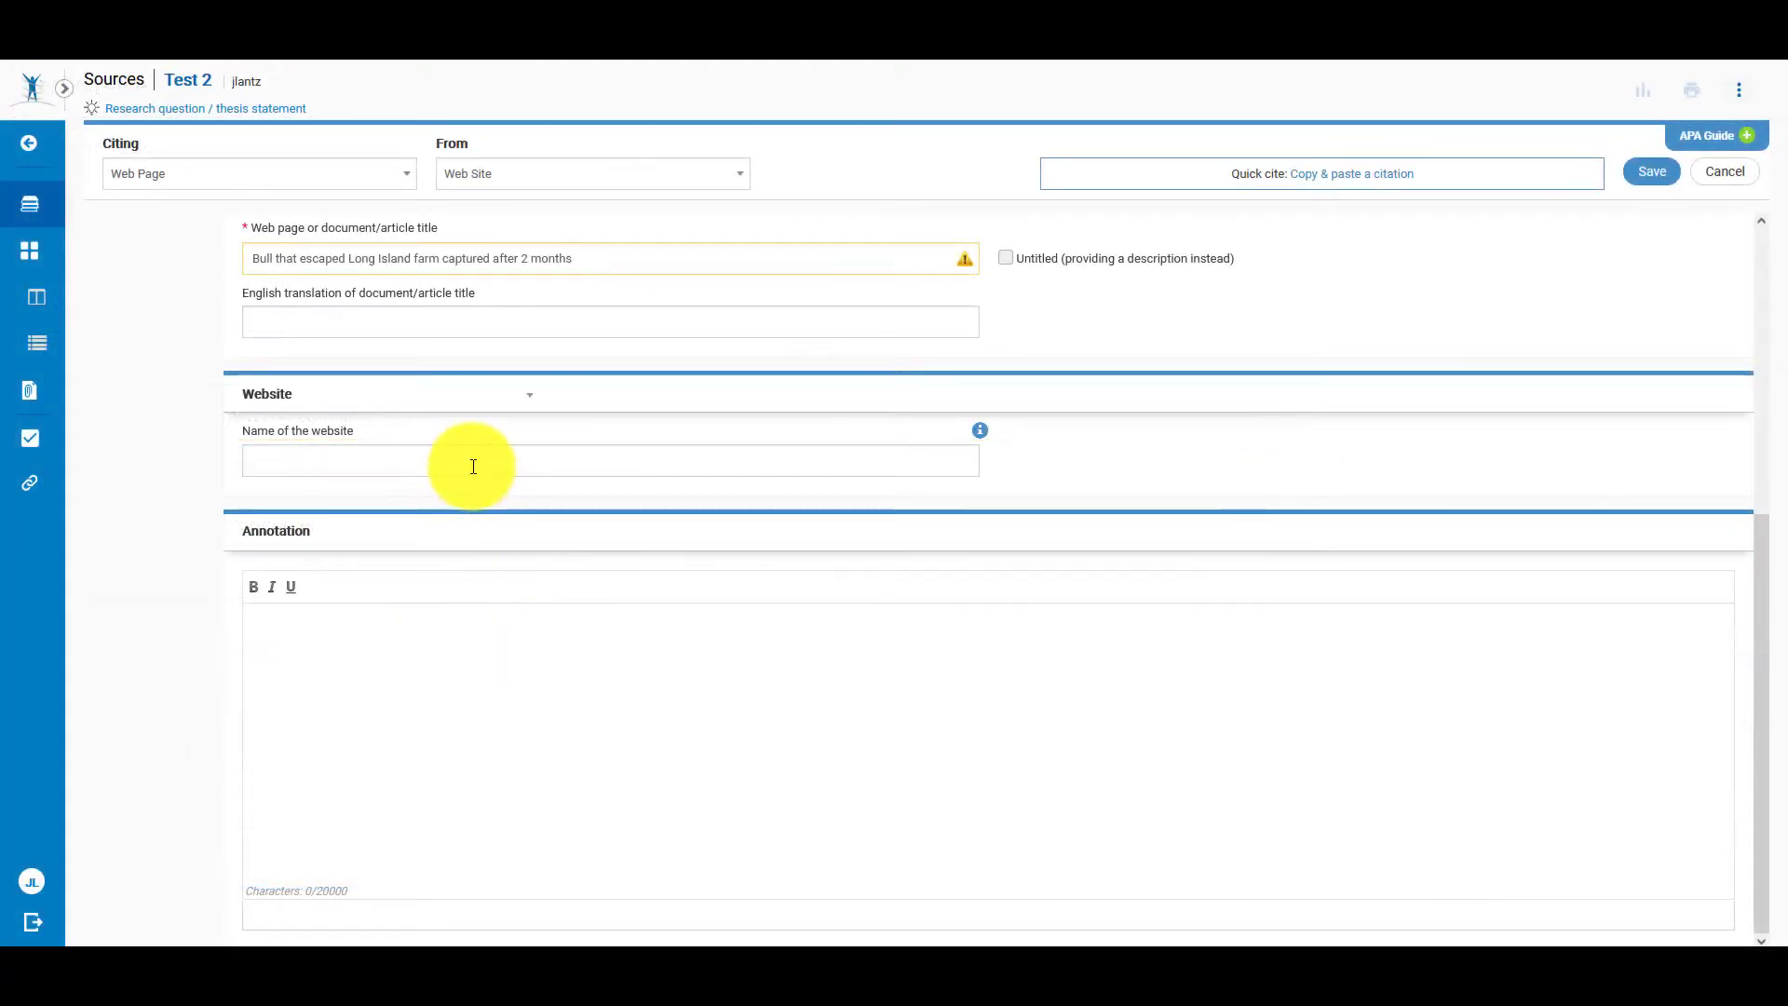
pyautogui.click(473, 467)
pyautogui.write('AP')
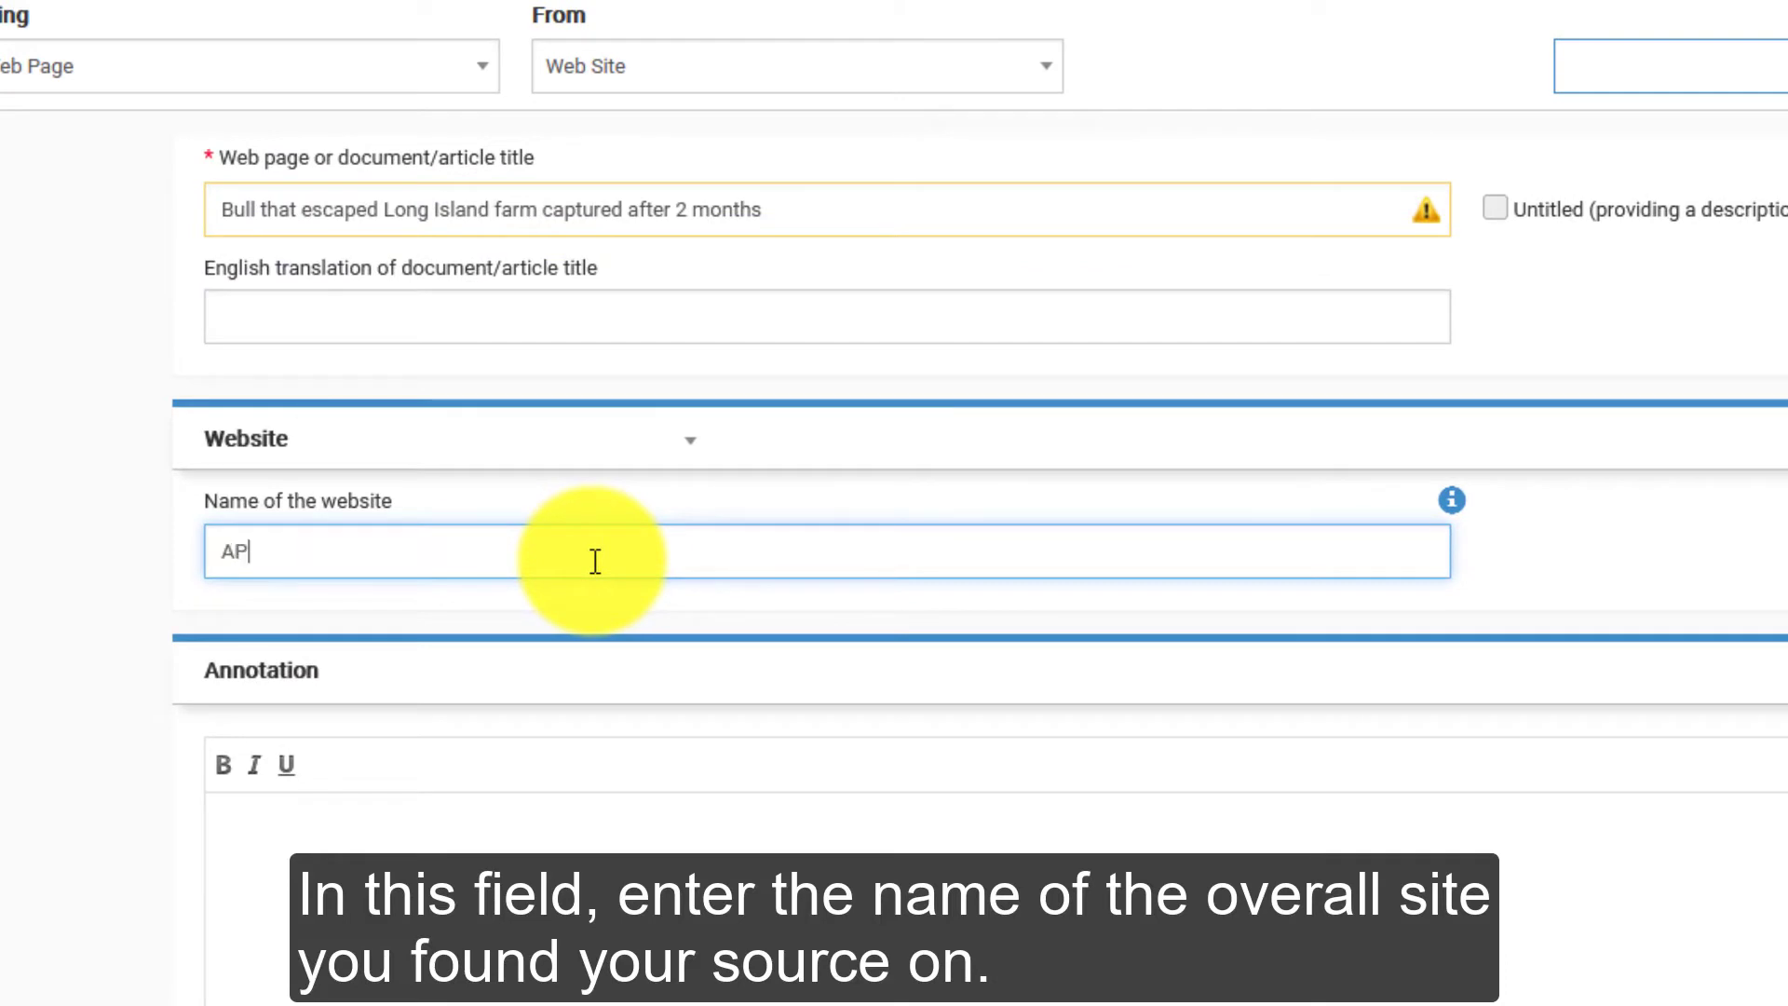
pyautogui.write('News')
pyautogui.click(691, 831)
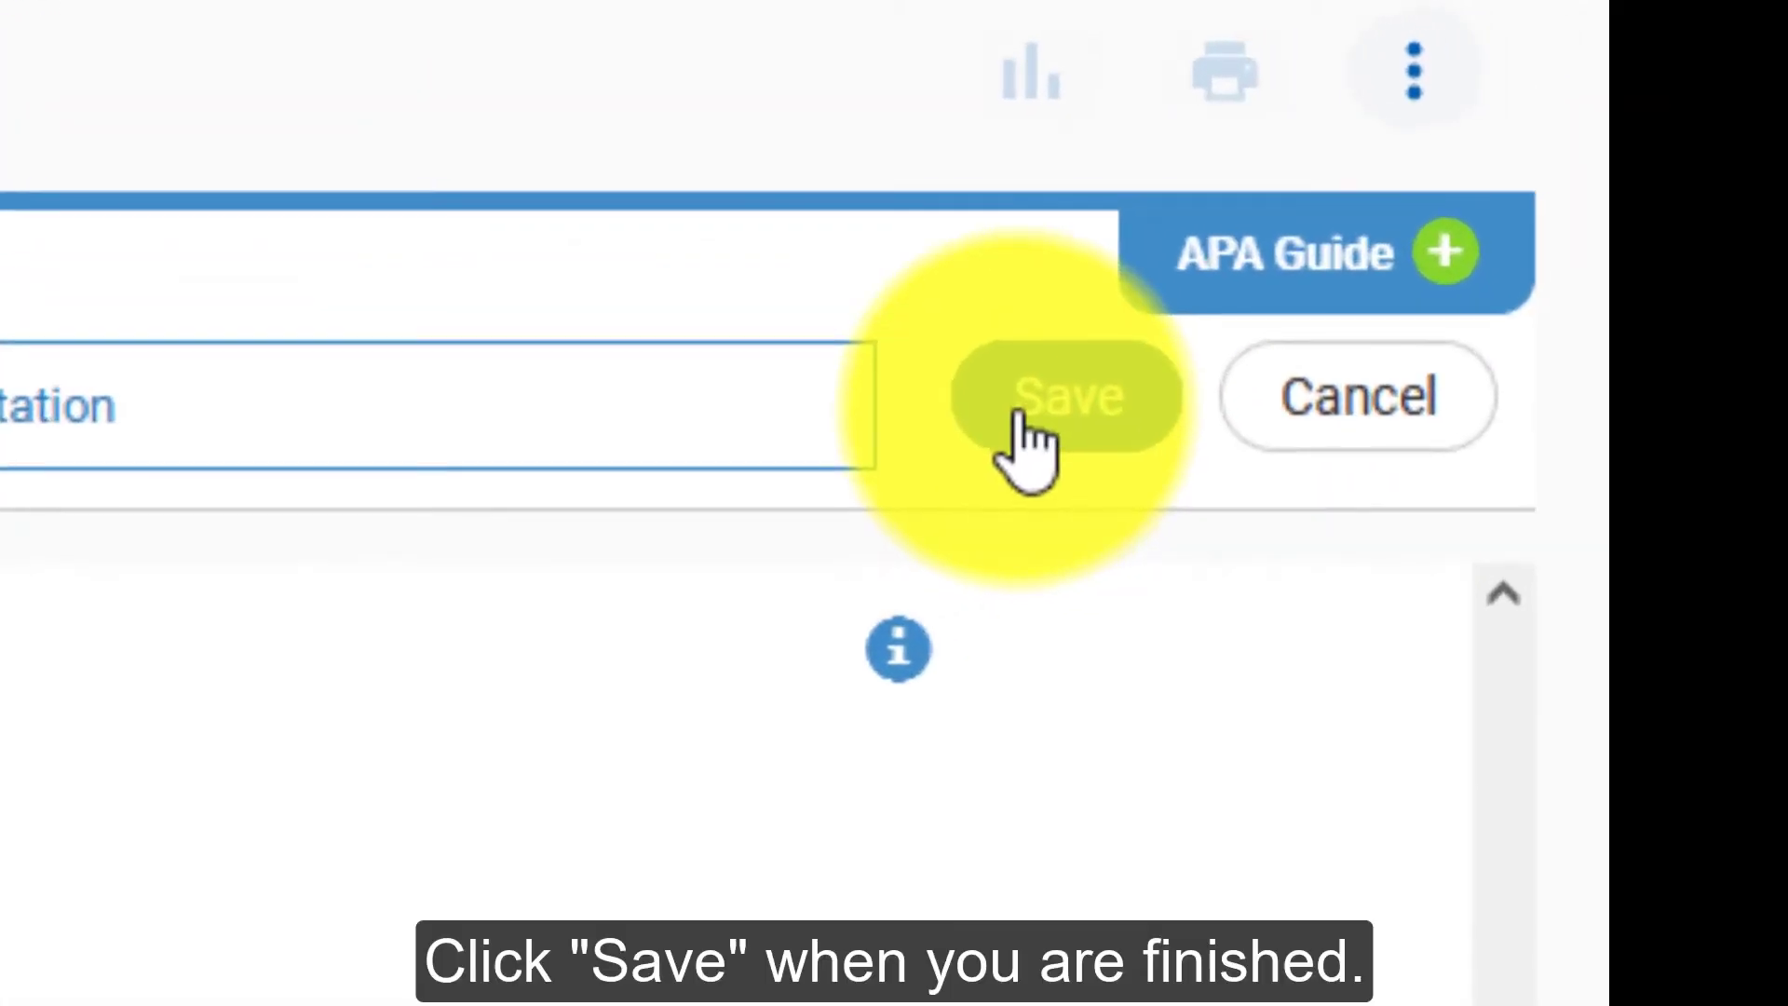
# Save the citation to Test 2, then reopen it via Edit from the source row menu.
pyautogui.click(1028, 444)
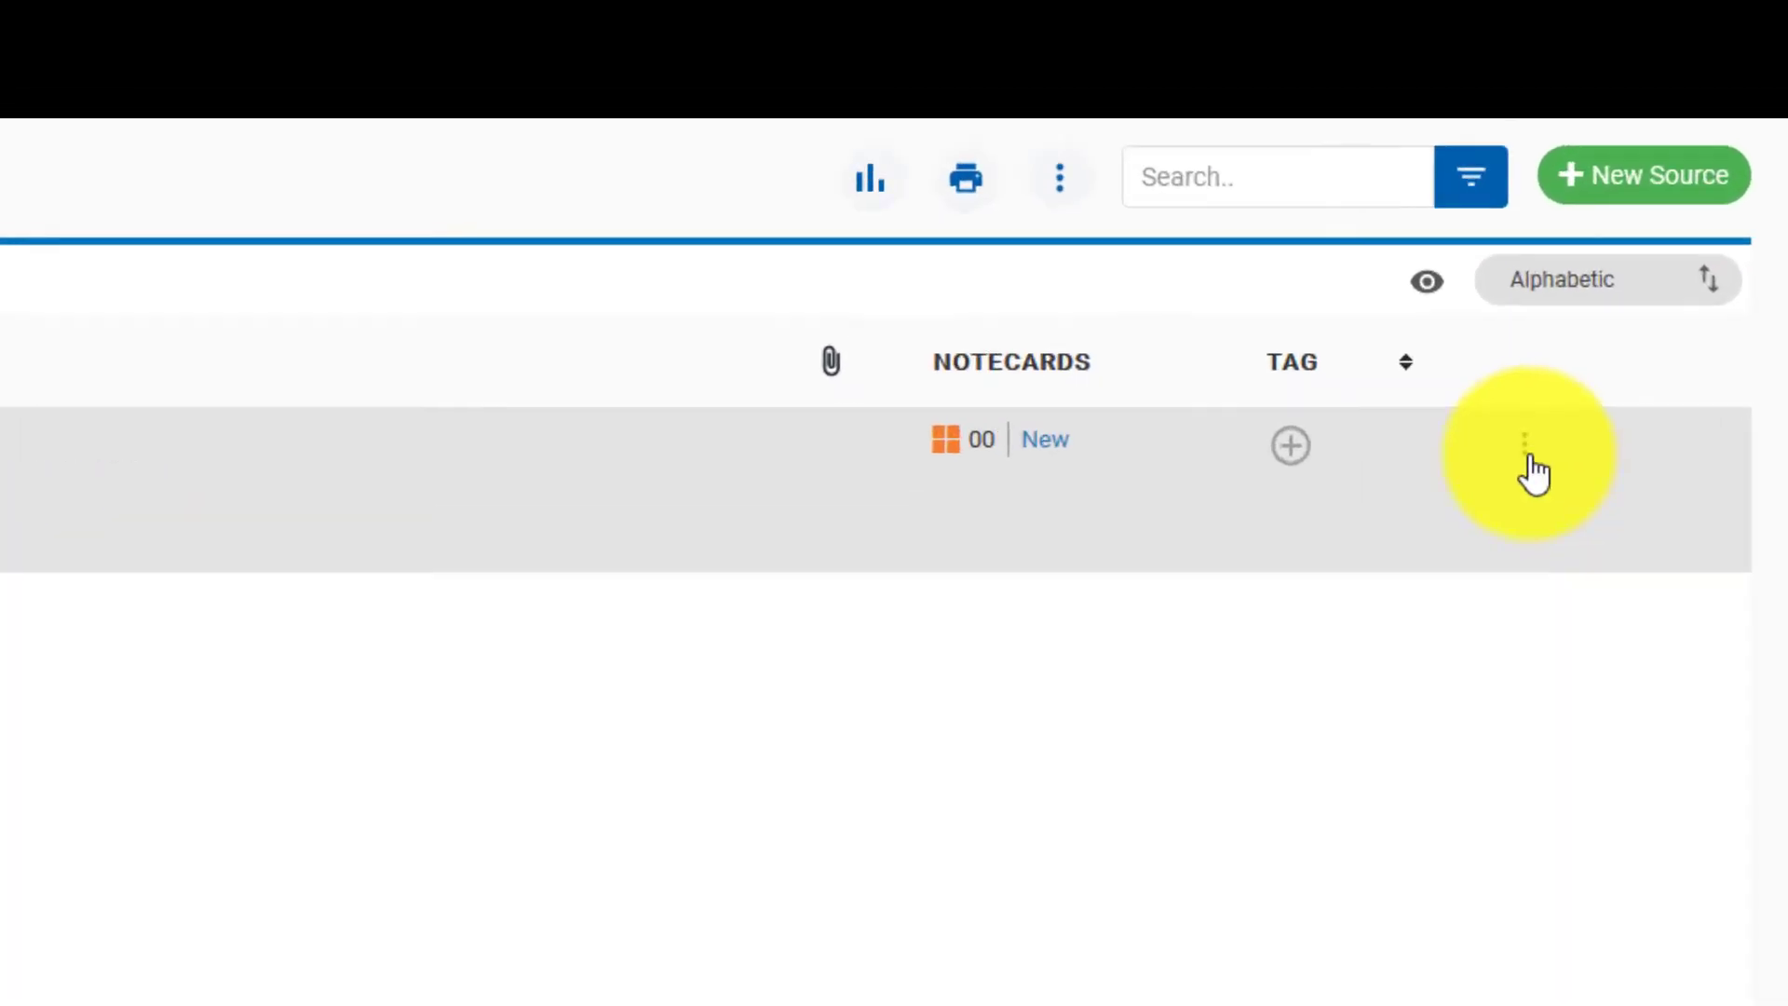
pyautogui.click(1655, 223)
pyautogui.click(1546, 598)
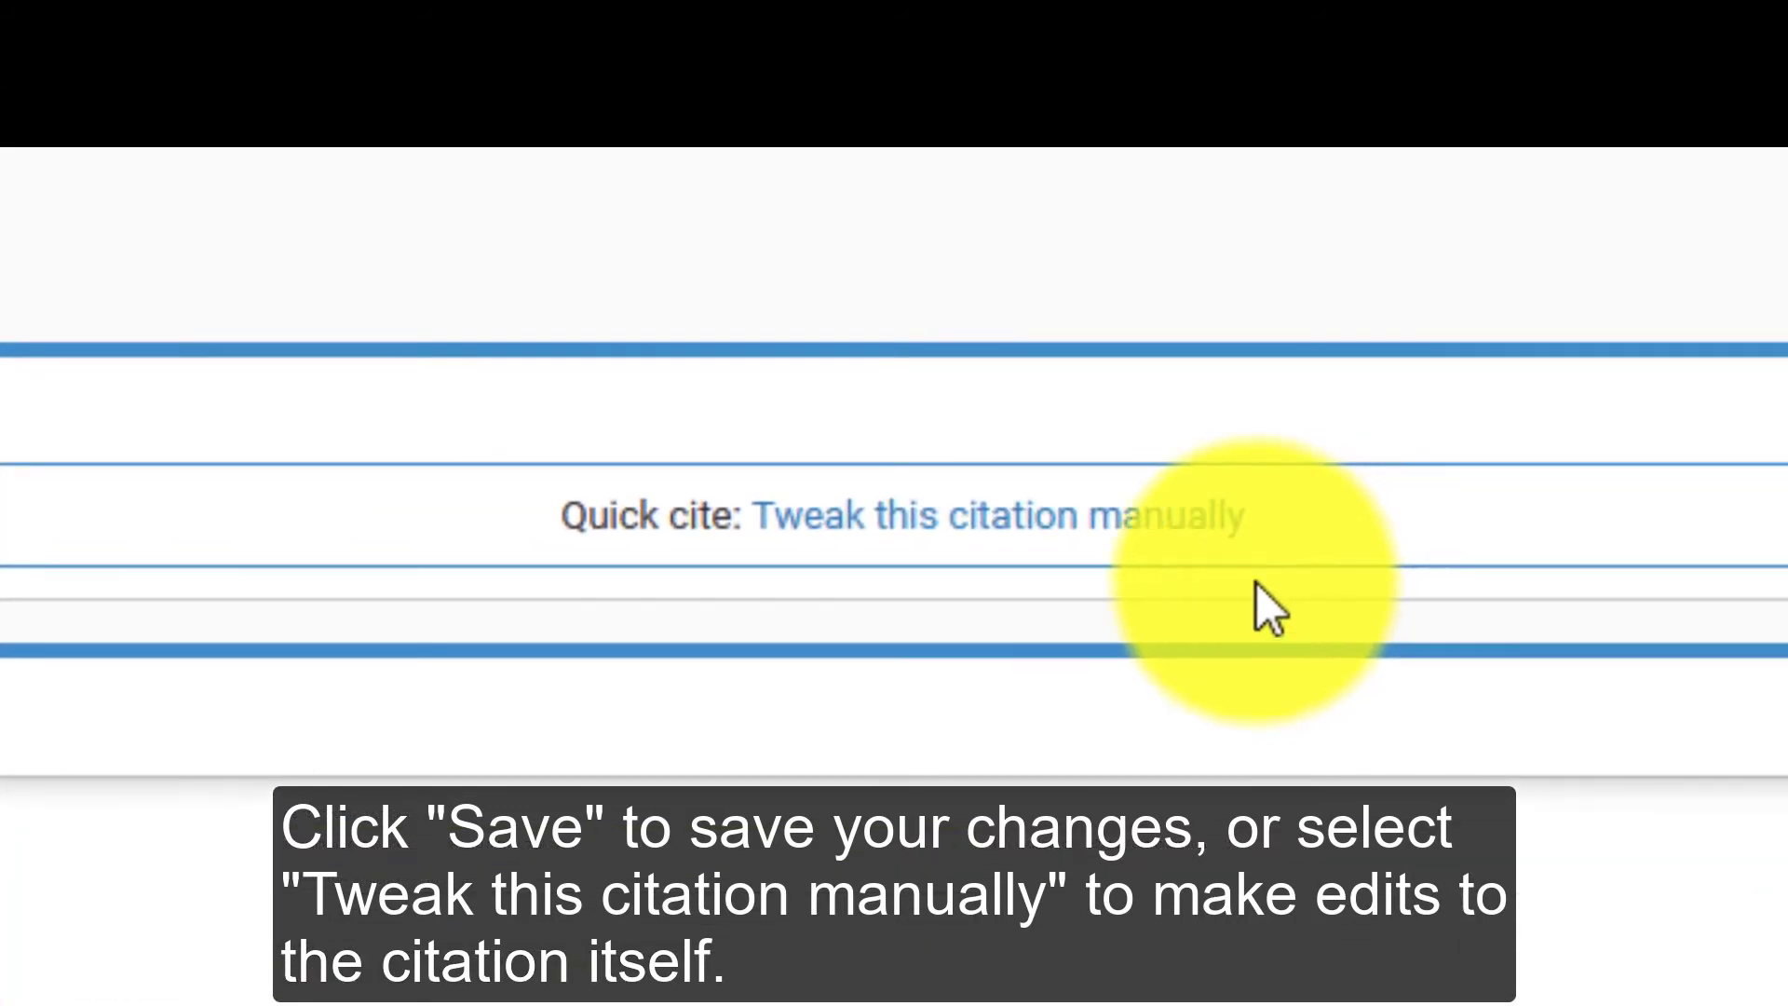
# Switch to 'Tweak this citation manually' to make the full APA text editable.
pyautogui.click(1088, 534)
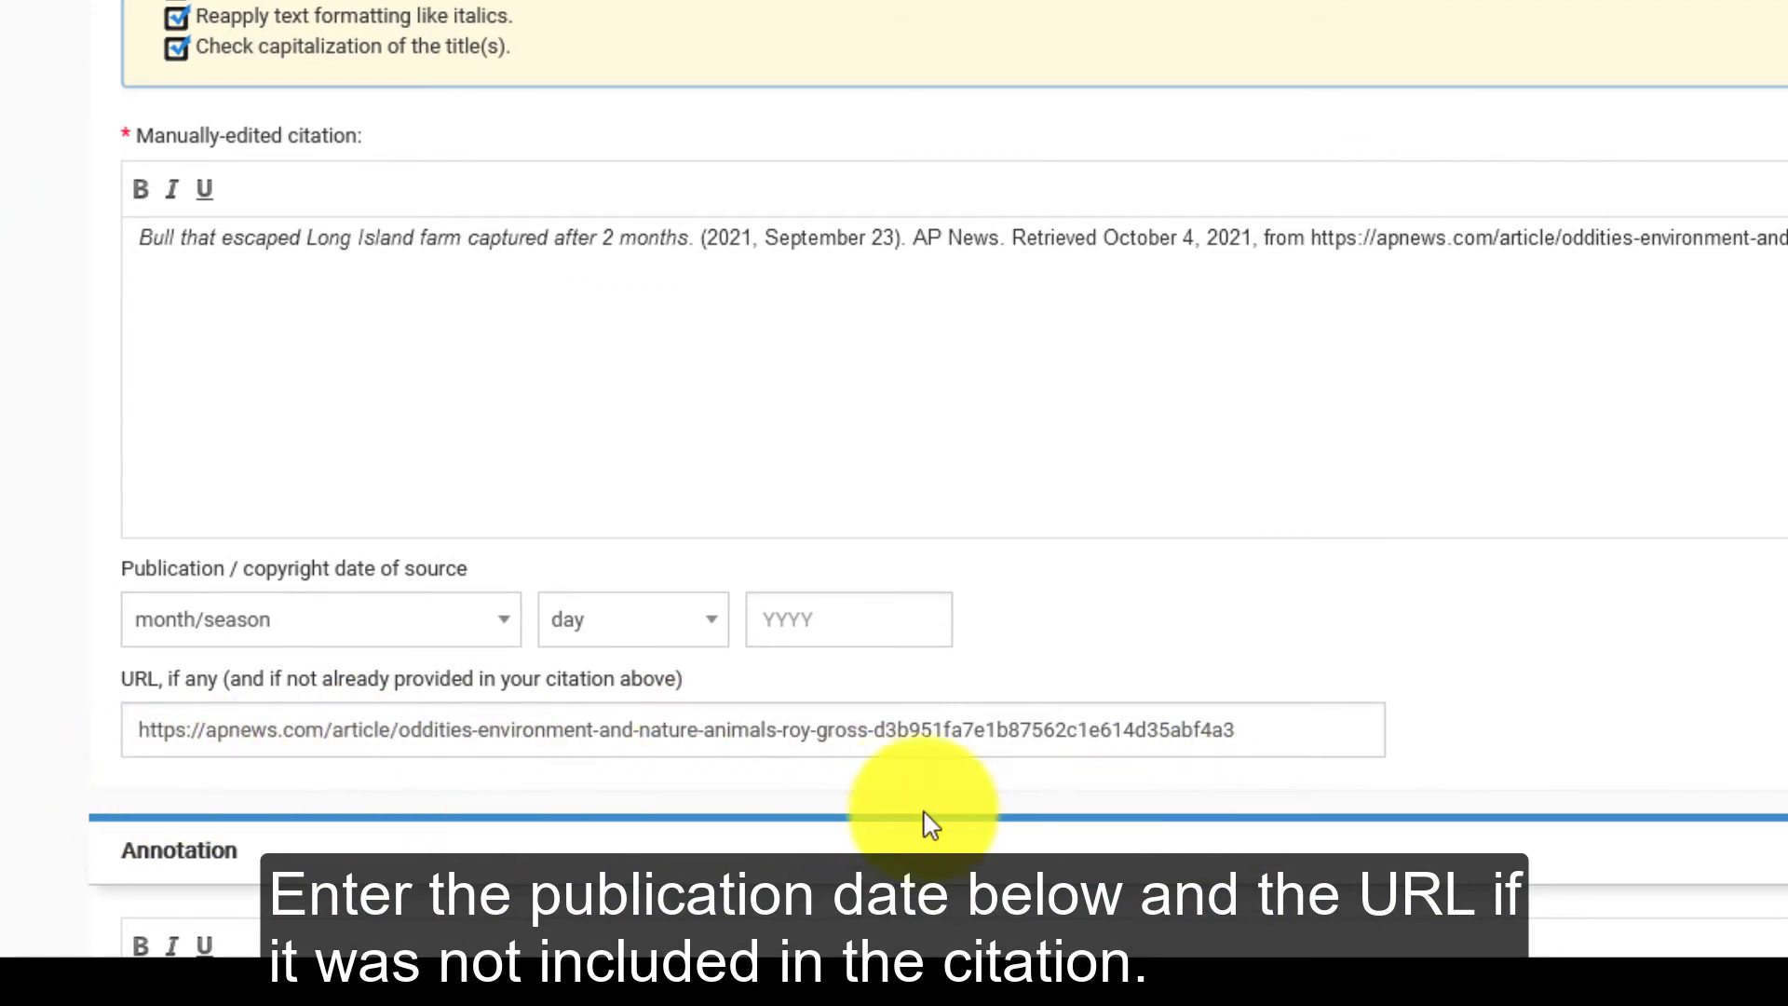
pyautogui.scroll(-3, 591, 786)
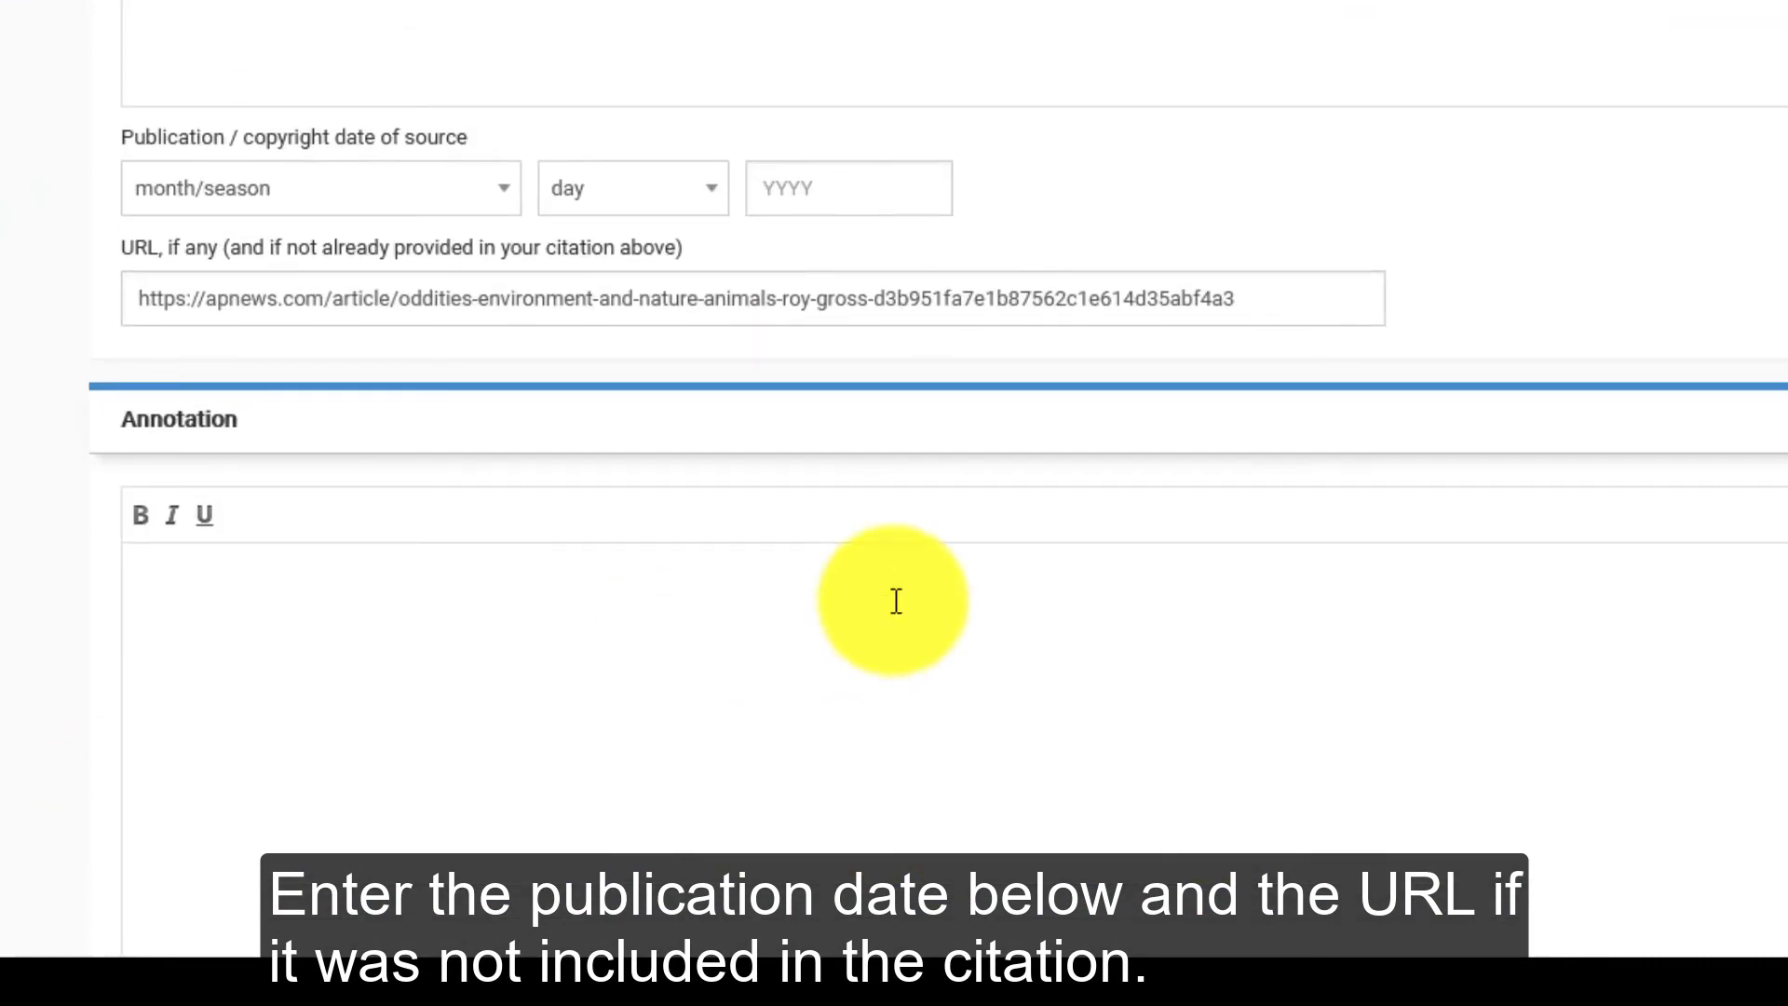